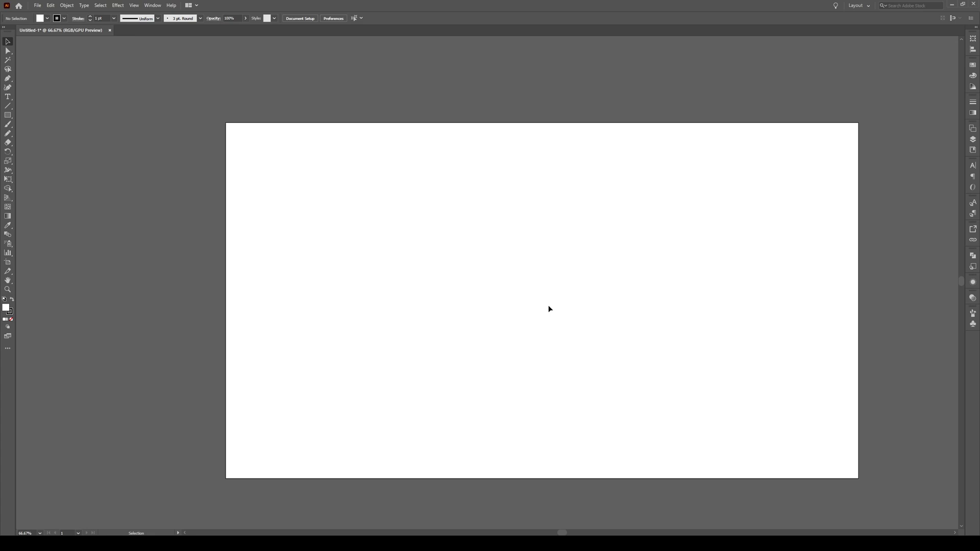
Draw a 50 pt six-sided polygon at the artboard centre and rotate it so a point faces up.
{"action": "left_click", "coordinate": [8, 117]}
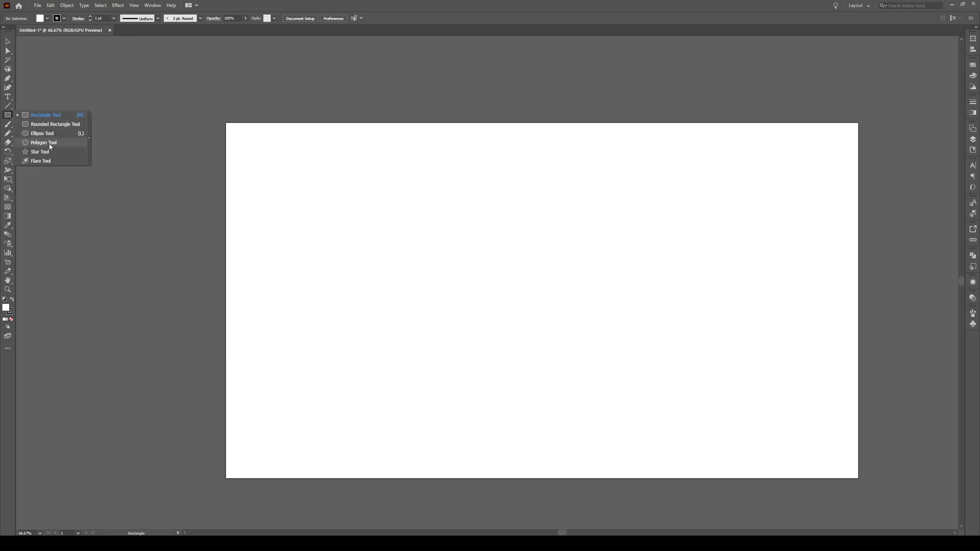
{"action": "left_click", "coordinate": [49, 143]}
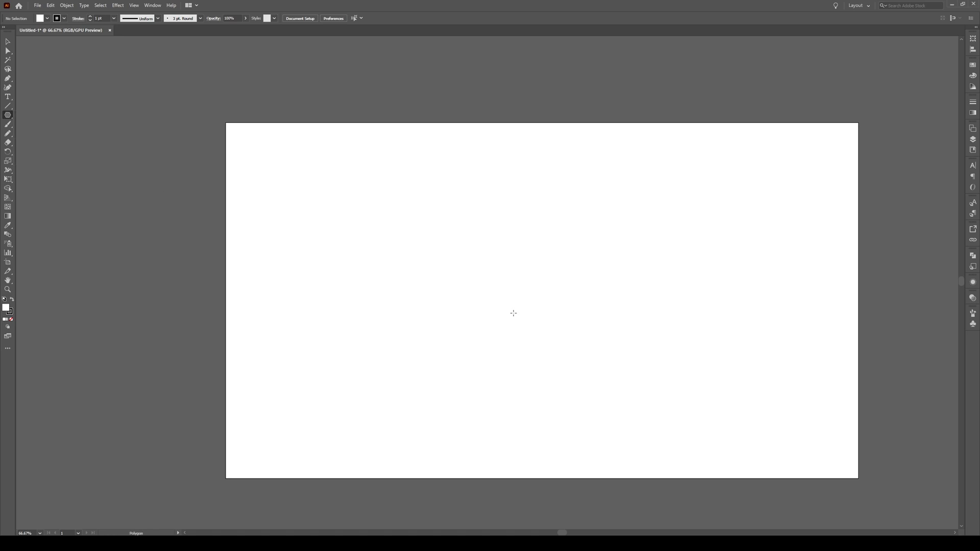
{"action": "left_click", "coordinate": [538, 272]}
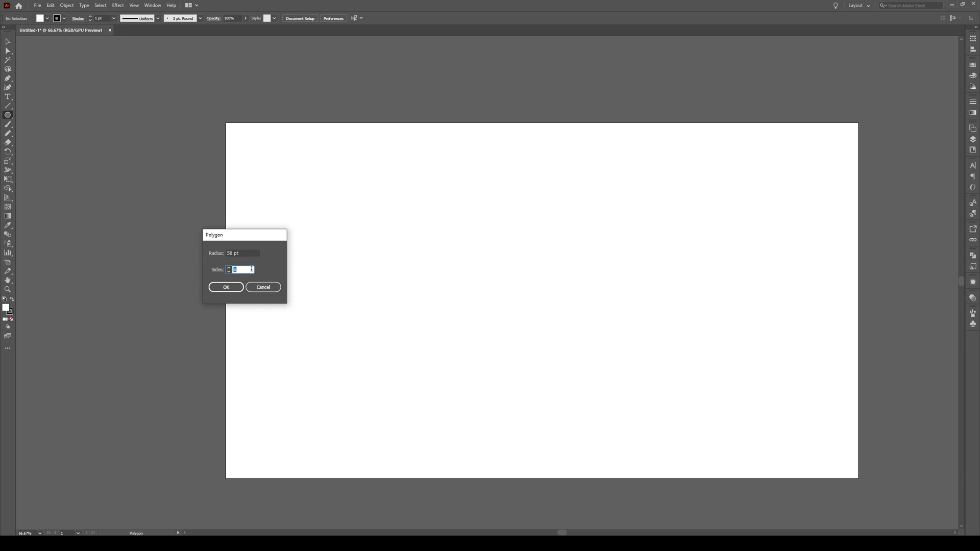
{"action": "left_click", "coordinate": [233, 290]}
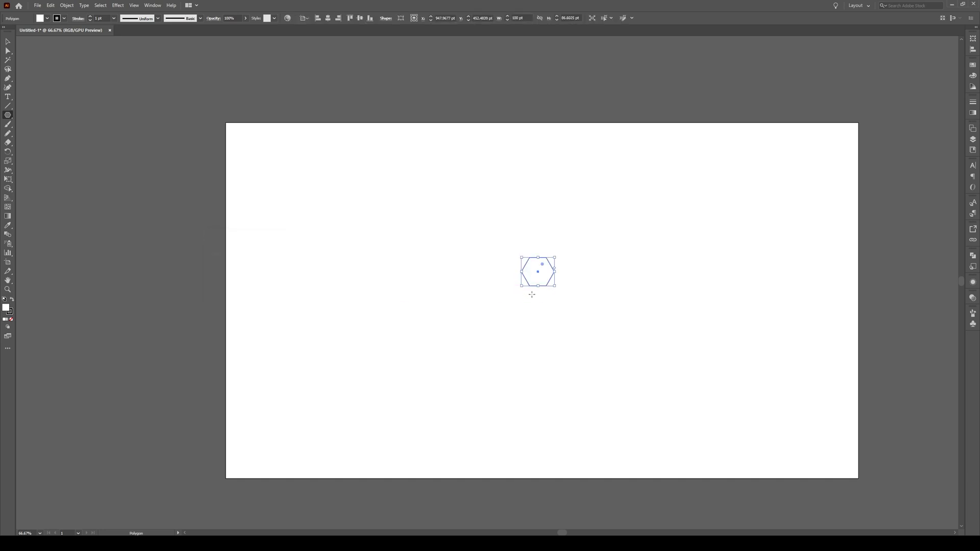
{"action": "key", "text": "ctrl+equal"}
{"action": "key", "text": "ctrl+equal"}
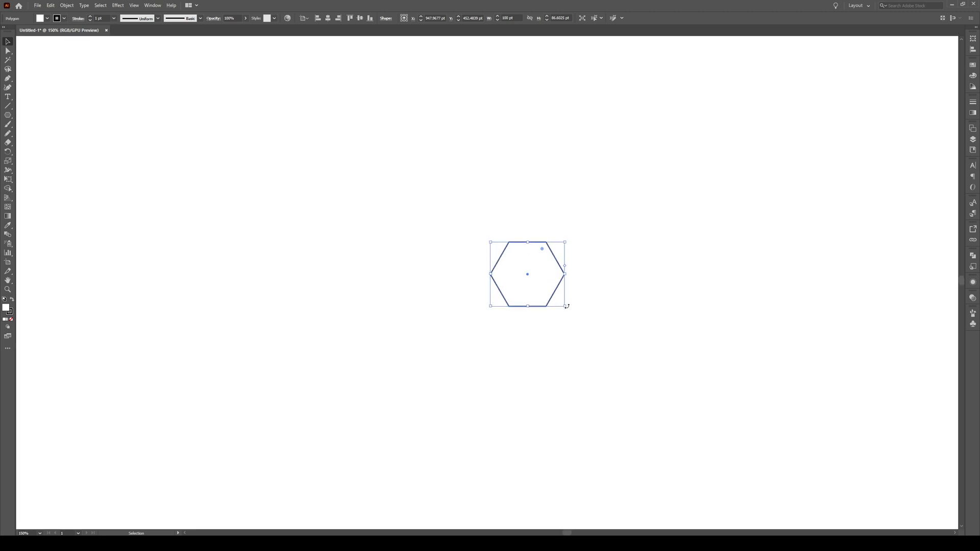
{"action": "left_click_drag", "start_coordinate": [568, 307], "coordinate": [558, 252]}
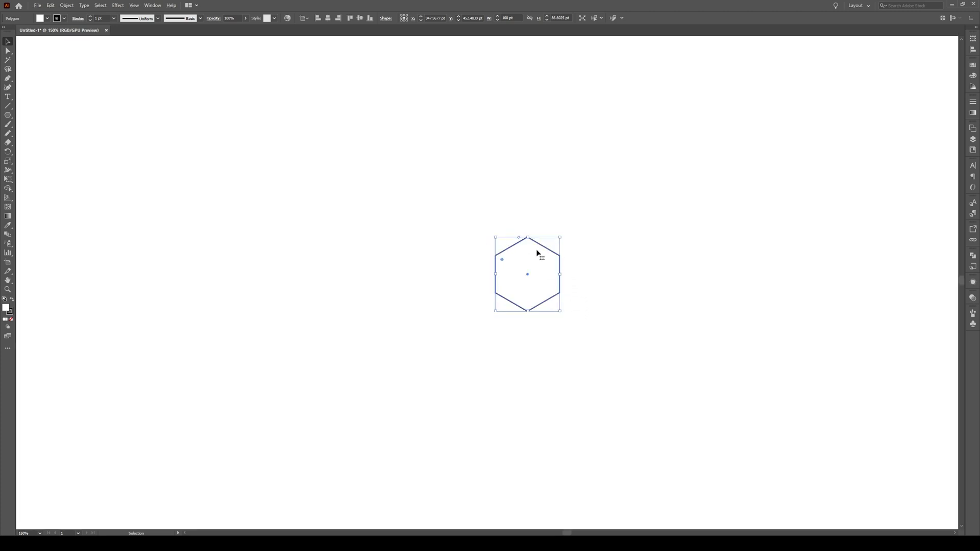
Stretch the hexagon upward by raising its top three anchors, then move it down the artboard.
{"action": "left_click", "coordinate": [528, 211]}
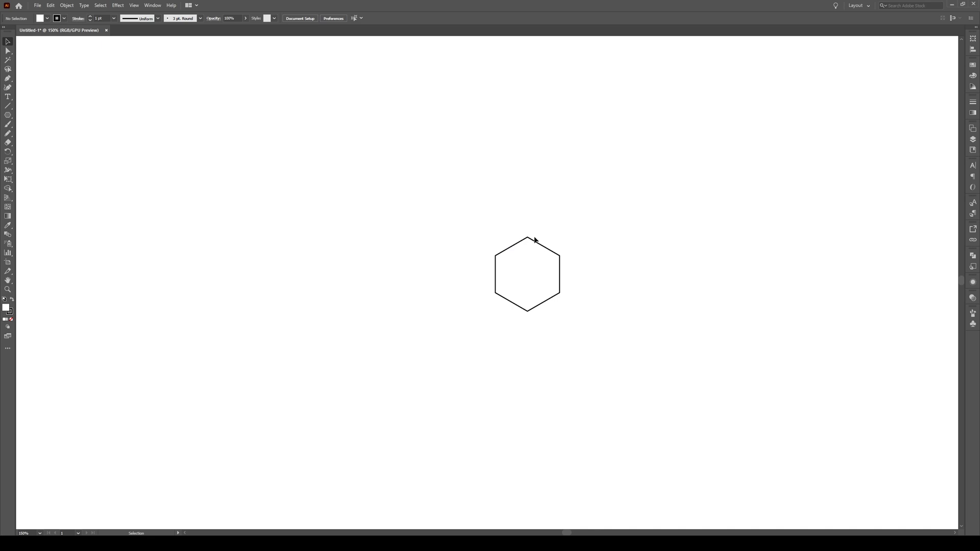
{"action": "key", "text": "a"}
{"action": "left_click_drag", "start_coordinate": [520, 248], "coordinate": [473, 263]}
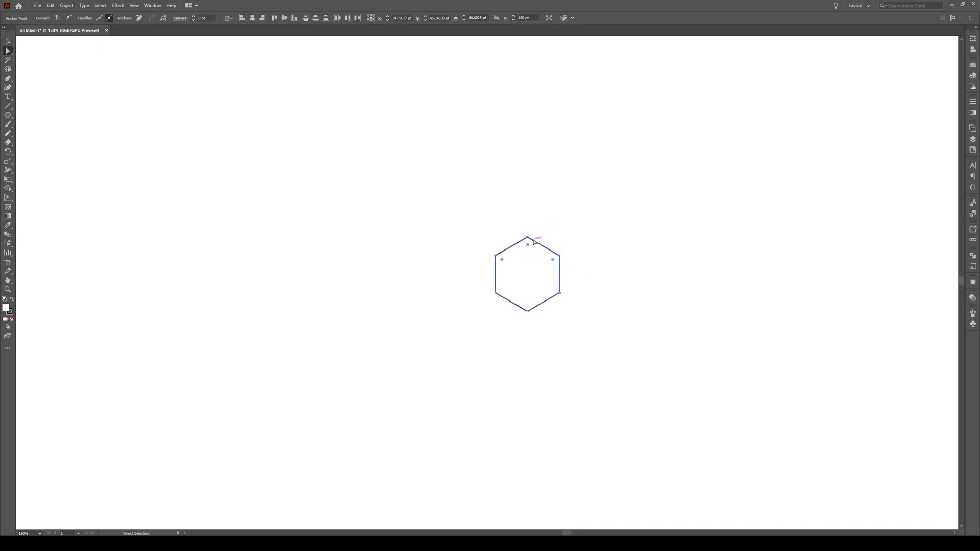
{"action": "left_click_drag", "start_coordinate": [529, 239], "coordinate": [530, 113]}
{"action": "key", "text": "v"}
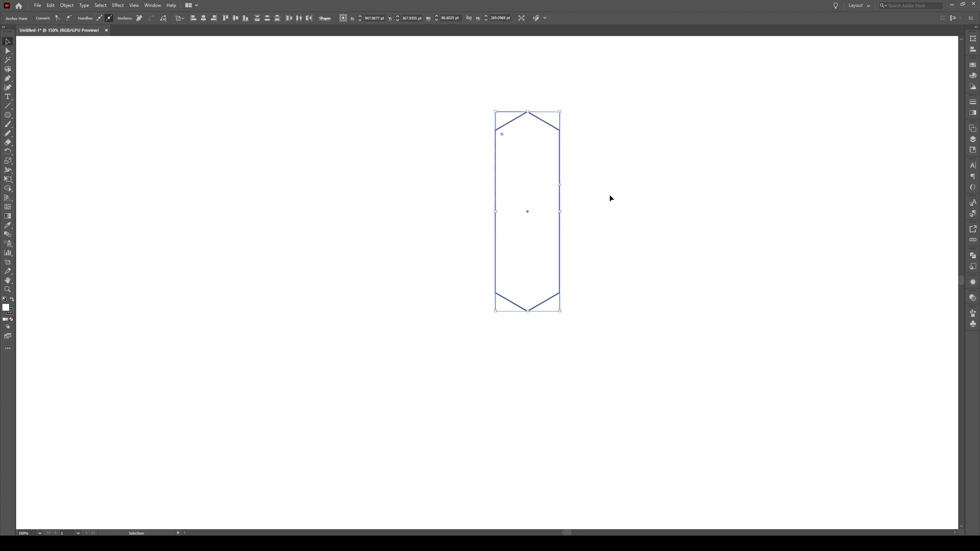
{"action": "left_click", "coordinate": [611, 199]}
{"action": "left_click_drag", "start_coordinate": [562, 169], "coordinate": [556, 288]}
{"action": "left_click", "coordinate": [603, 302]}
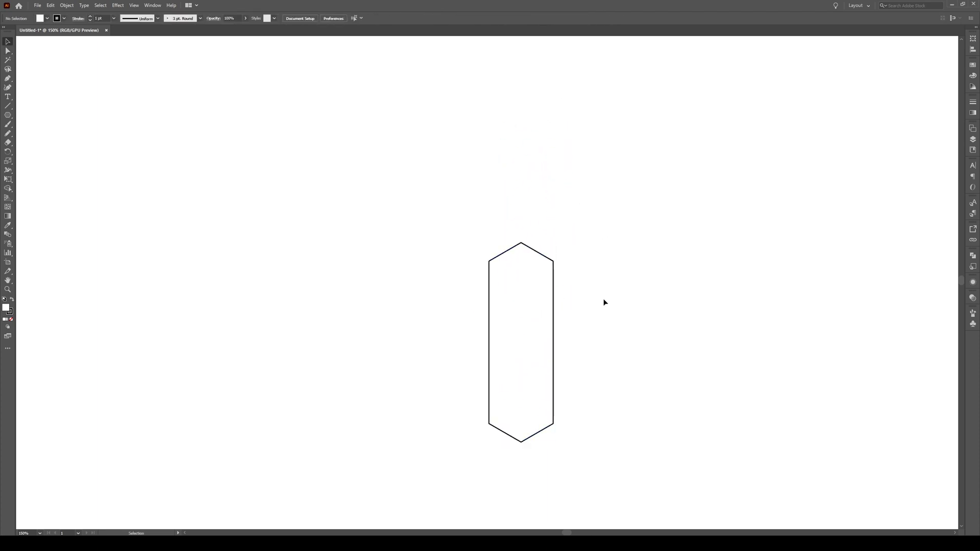
{"action": "scroll", "coordinate": [571, 310], "scroll_direction": "down", "scroll_amount": 1}
{"action": "scroll", "coordinate": [552, 325], "scroll_direction": "up", "scroll_amount": 1}
Duplicate the tall hexagon to its right and pull the copy's right side in to narrow it.
{"action": "left_click", "coordinate": [531, 309]}
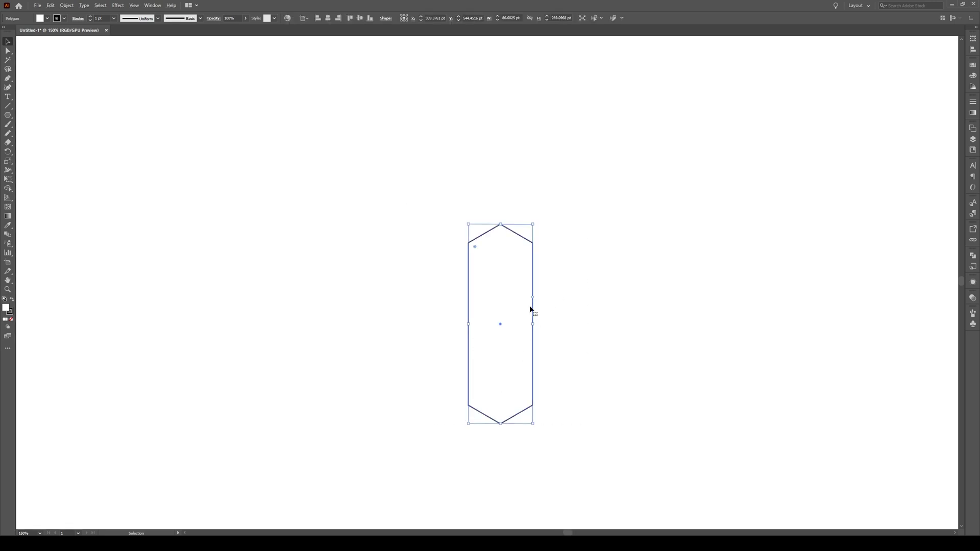
{"action": "left_click_drag", "start_coordinate": [535, 289], "coordinate": [599, 289]}
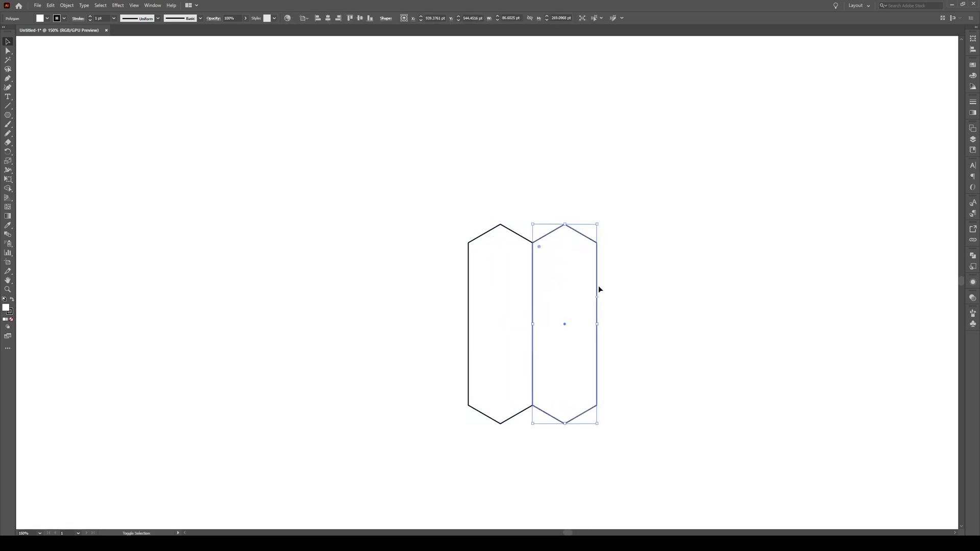
{"action": "left_click", "coordinate": [645, 300]}
{"action": "key", "text": "a"}
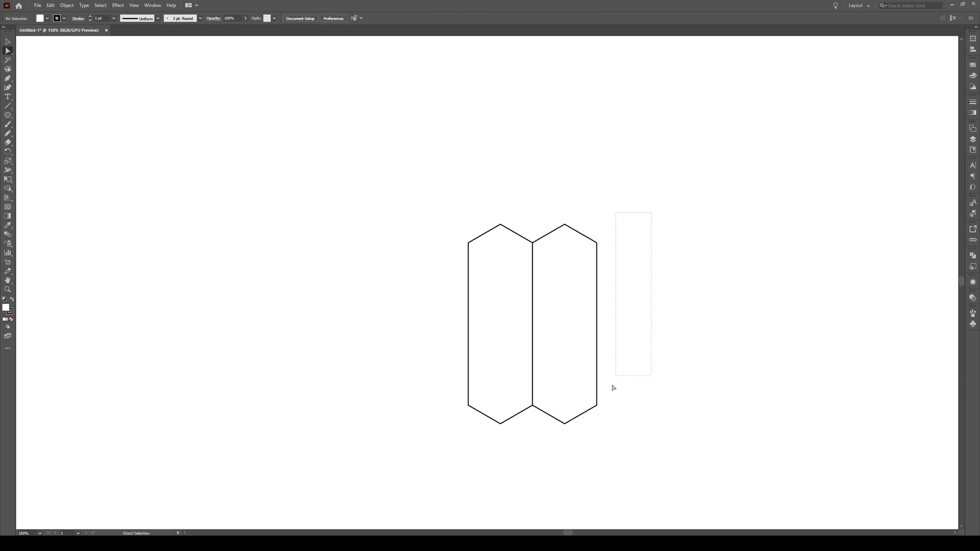
{"action": "left_click_drag", "start_coordinate": [612, 388], "coordinate": [593, 441]}
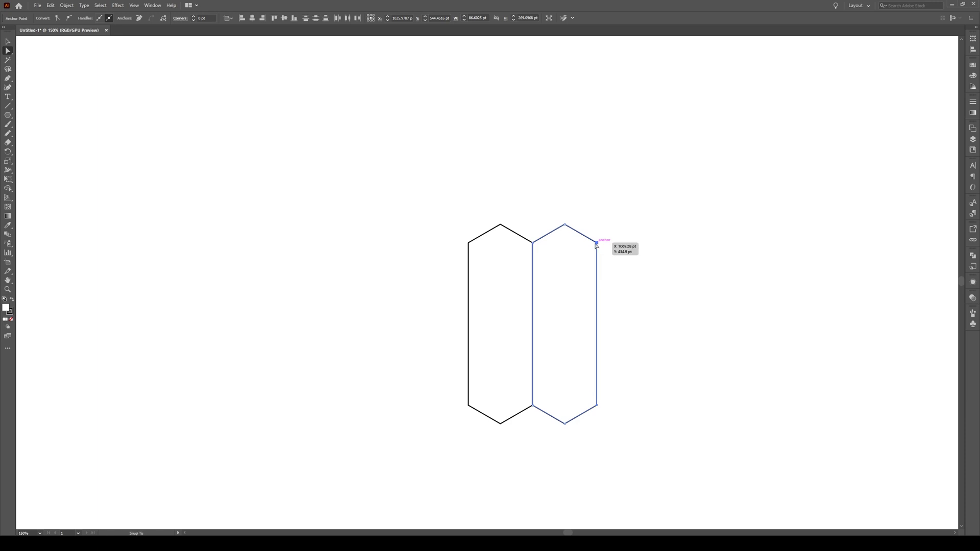
{"action": "left_click_drag", "start_coordinate": [596, 246], "coordinate": [580, 246]}
{"action": "left_click", "coordinate": [602, 309]}
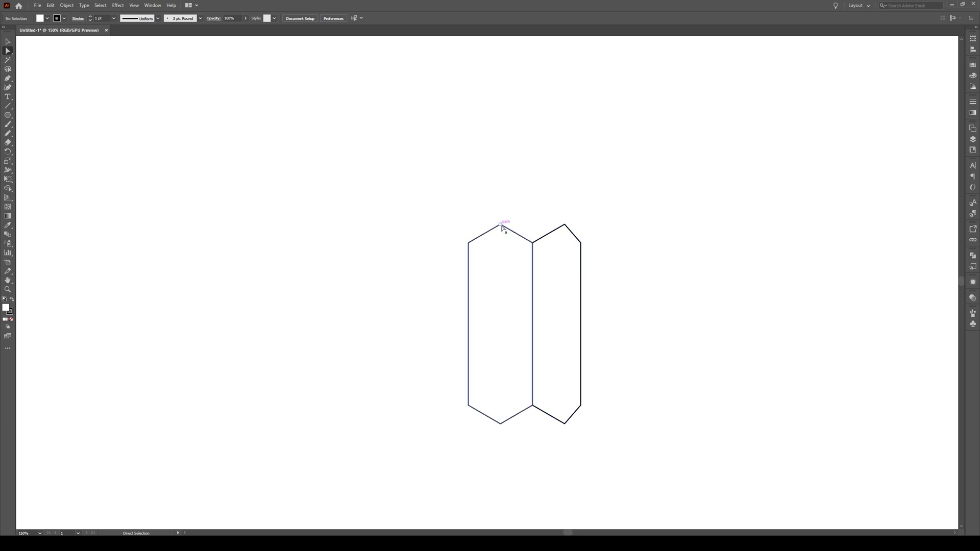
Raise both hexagons' top points and shift the right hexagon's bottom point lower.
{"action": "left_click_drag", "start_coordinate": [501, 225], "coordinate": [504, 217]}
{"action": "left_click_drag", "start_coordinate": [565, 225], "coordinate": [561, 208]}
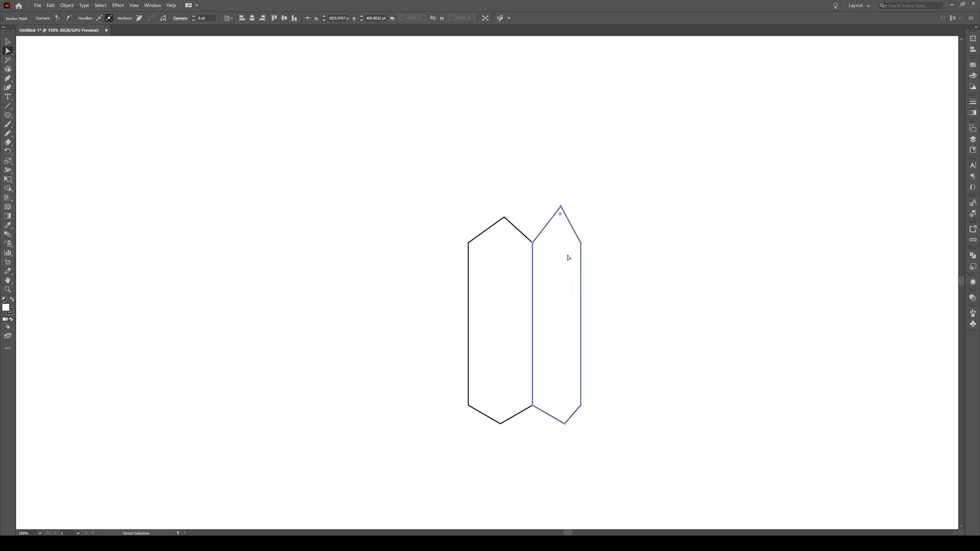
{"action": "left_click", "coordinate": [564, 426]}
{"action": "left_click_drag", "start_coordinate": [563, 427], "coordinate": [498, 427]}
{"action": "left_click", "coordinate": [500, 424]}
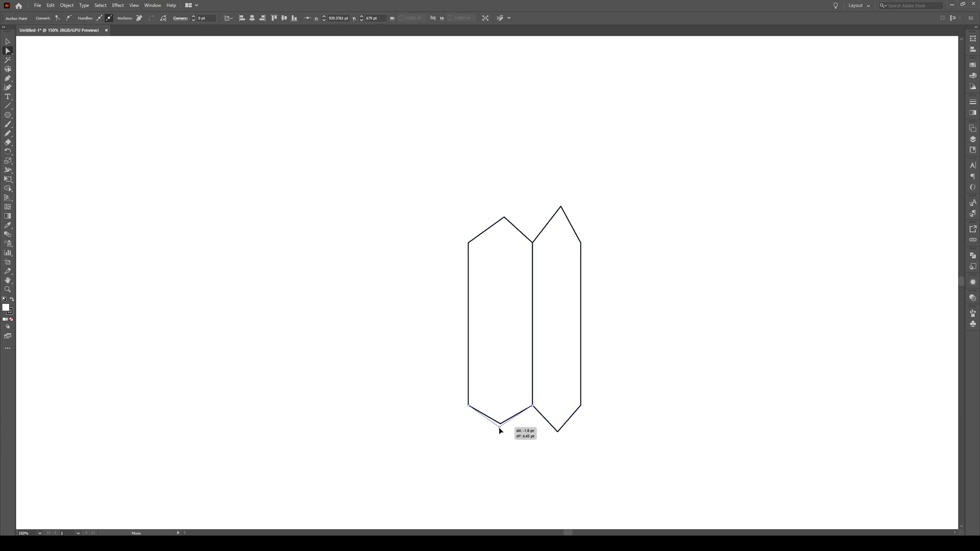
{"action": "left_click", "coordinate": [520, 455]}
Draw a narrow rectangle beside the right hexagon and snap its corners onto the hexagon's right edge.
{"action": "key", "text": "m"}
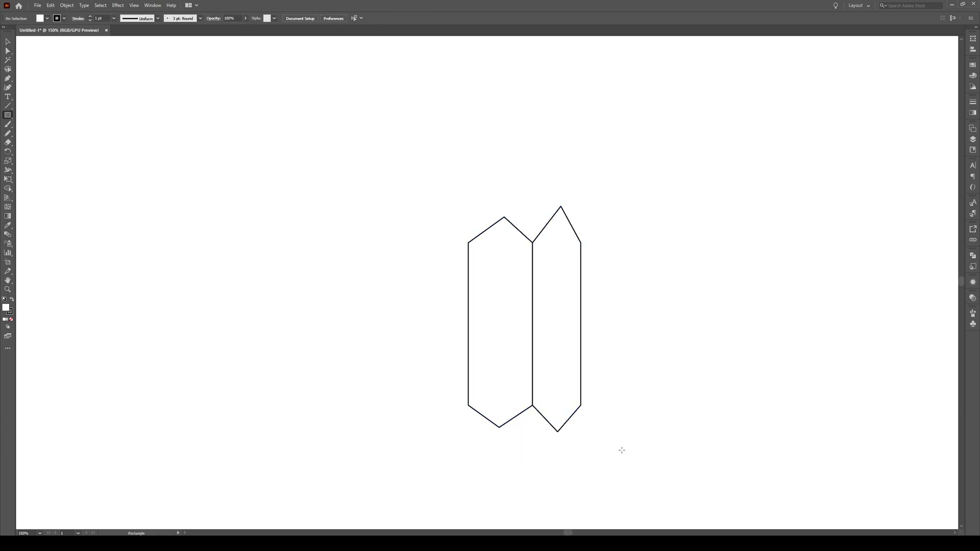
{"action": "mouse_move", "coordinate": [583, 243]}
{"action": "left_mouse_down"}
{"action": "mouse_move", "coordinate": [593, 402]}
{"action": "mouse_move", "coordinate": [580, 405]}
{"action": "left_mouse_up"}
{"action": "key", "text": "a"}
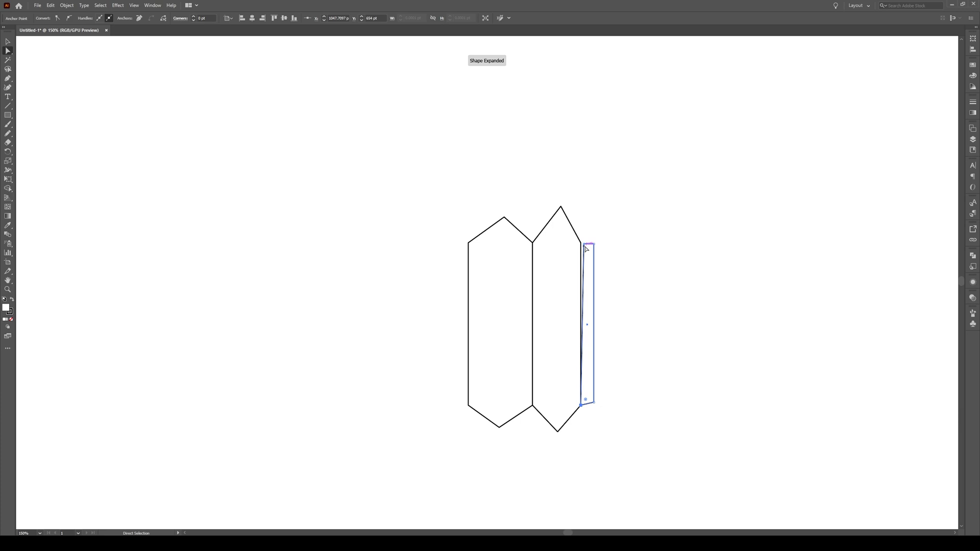
{"action": "left_click", "coordinate": [586, 245]}
{"action": "left_click_drag", "start_coordinate": [586, 247], "coordinate": [582, 243]}
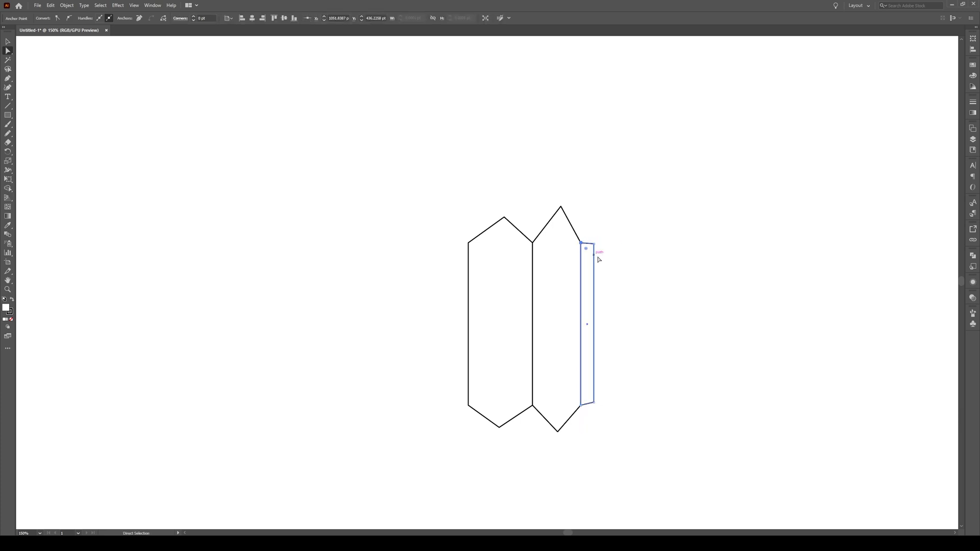
{"action": "scroll", "coordinate": [594, 411], "scroll_direction": "up", "scroll_amount": 1}
{"action": "scroll", "coordinate": [594, 392], "scroll_direction": "up", "scroll_amount": 1}
{"action": "left_click_drag", "start_coordinate": [595, 405], "coordinate": [577, 394]}
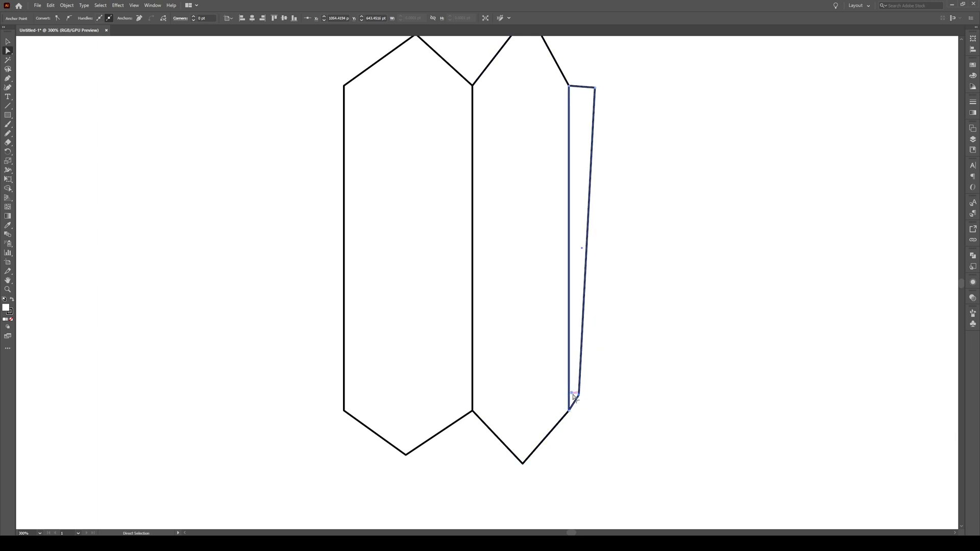
{"action": "scroll", "coordinate": [605, 208], "scroll_direction": "up", "scroll_amount": 2}
{"action": "scroll", "coordinate": [605, 209], "scroll_direction": "up", "scroll_amount": 1}
{"action": "left_click_drag", "start_coordinate": [594, 152], "coordinate": [581, 137]}
{"action": "left_click", "coordinate": [637, 237]}
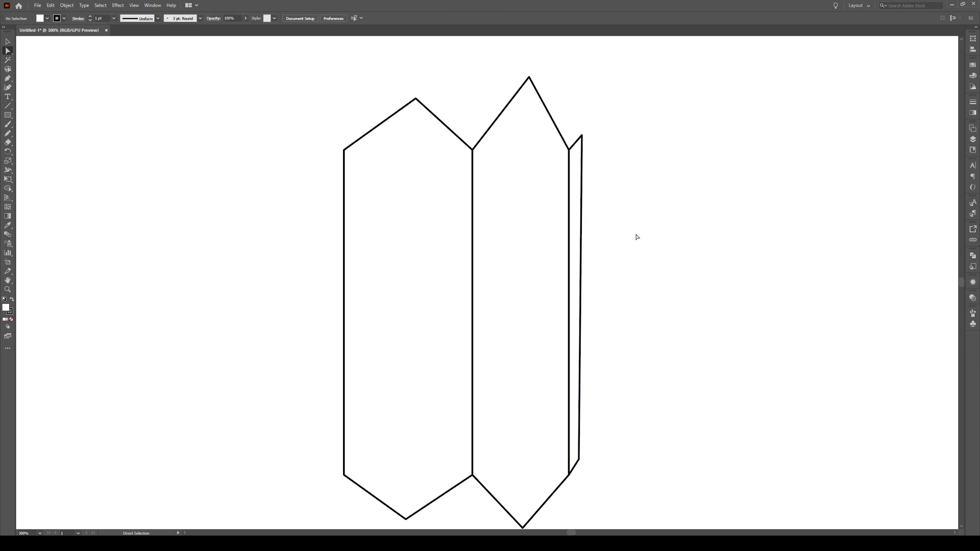
{"action": "scroll", "coordinate": [666, 280], "scroll_direction": "down", "scroll_amount": 1}
Draw a thin rectangle left of the left hexagon and drag its corners onto the hexagon's left edge.
{"action": "key", "text": "m"}
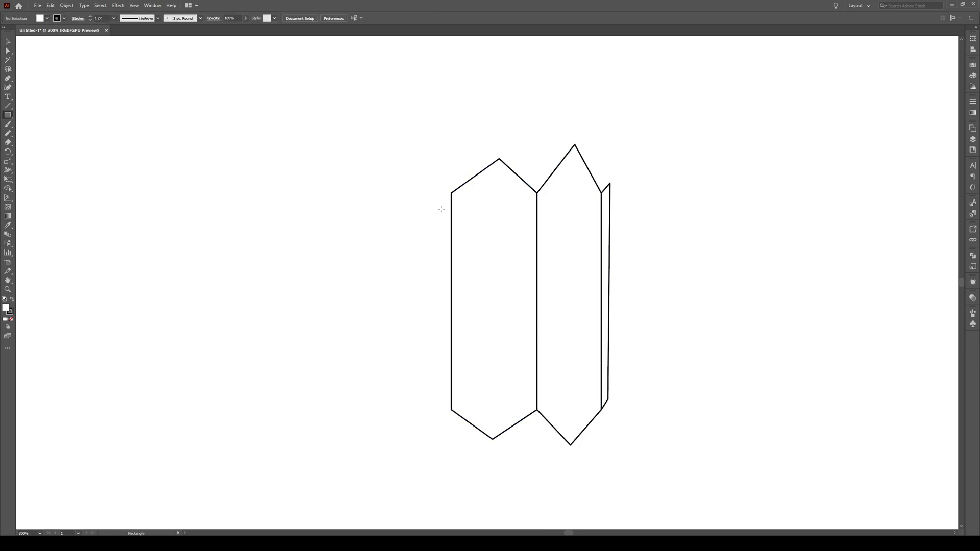
{"action": "left_click_drag", "start_coordinate": [441, 185], "coordinate": [448, 407]}
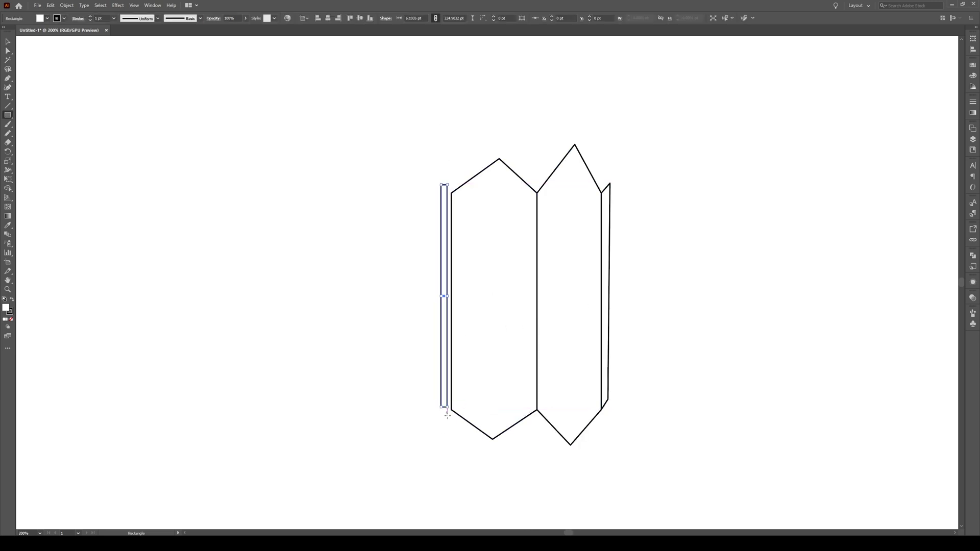
{"action": "scroll", "coordinate": [449, 417], "scroll_direction": "up", "scroll_amount": 2}
{"action": "key", "text": "a"}
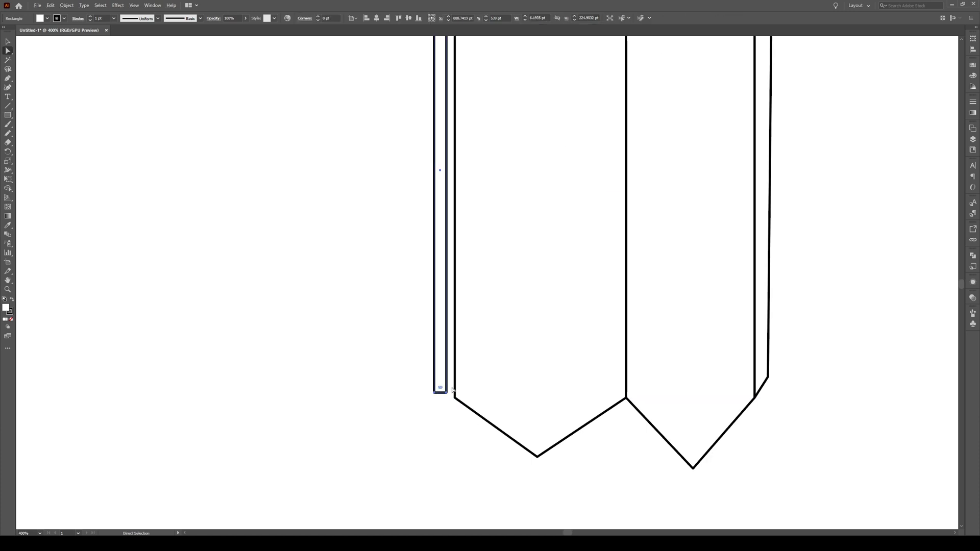
{"action": "left_click_drag", "start_coordinate": [448, 394], "coordinate": [455, 398]}
{"action": "scroll", "coordinate": [457, 298], "scroll_direction": "up", "scroll_amount": 1}
{"action": "scroll", "coordinate": [457, 297], "scroll_direction": "up", "scroll_amount": 3}
{"action": "mouse_move", "coordinate": [447, 59]}
{"action": "left_mouse_down"}
{"action": "mouse_move", "coordinate": [459, 87]}
{"action": "mouse_move", "coordinate": [439, 60]}
{"action": "mouse_move", "coordinate": [446, 54]}
{"action": "left_mouse_up"}
{"action": "left_click", "coordinate": [435, 59]}
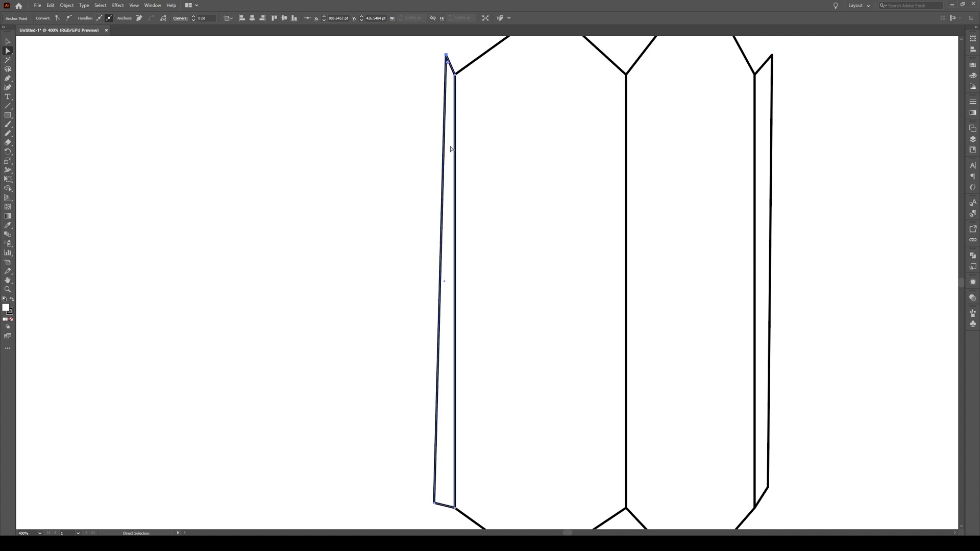
{"action": "left_click", "coordinate": [434, 502]}
{"action": "left_click_drag", "start_coordinate": [435, 503], "coordinate": [444, 497]}
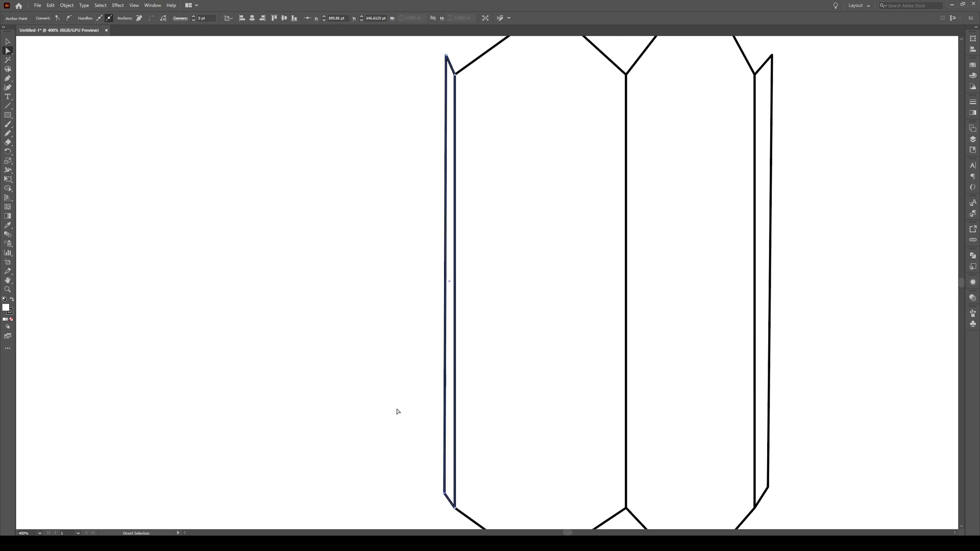
{"action": "left_click", "coordinate": [396, 411]}
{"action": "scroll", "coordinate": [354, 295], "scroll_direction": "down", "scroll_amount": 3}
{"action": "scroll", "coordinate": [457, 442], "scroll_direction": "up", "scroll_amount": 1}
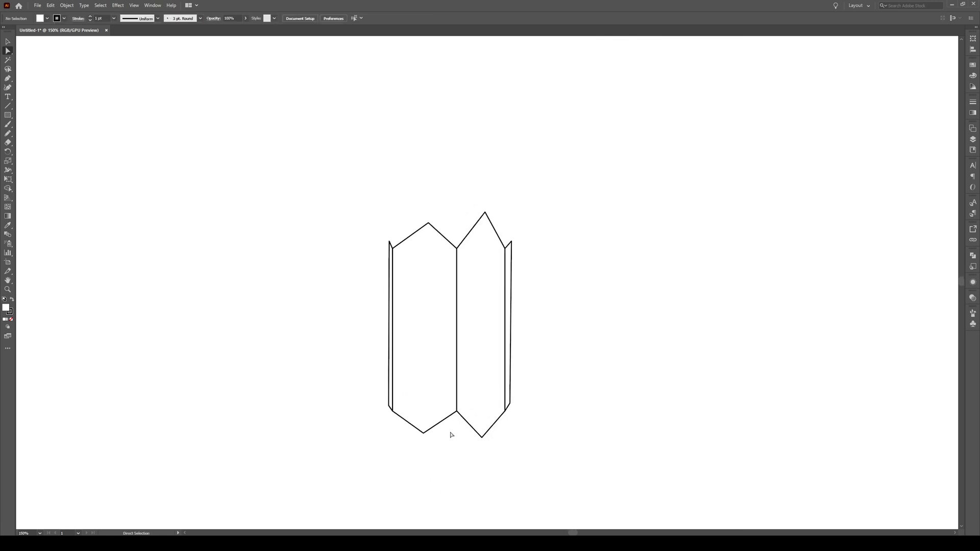
Draw a rectangle under the base and reshape it into a kite facet spanning the V vertices with a pointed tip.
{"action": "key", "text": "m"}
{"action": "scroll", "coordinate": [451, 432], "scroll_direction": "down", "scroll_amount": 2}
{"action": "scroll", "coordinate": [468, 451], "scroll_direction": "up", "scroll_amount": 1}
{"action": "scroll", "coordinate": [468, 451], "scroll_direction": "up", "scroll_amount": 1}
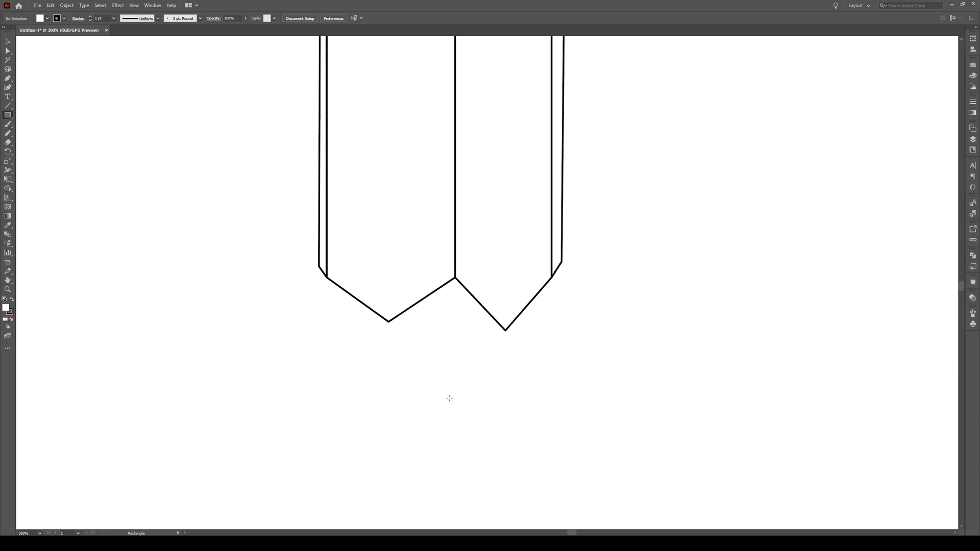
{"action": "left_click_drag", "start_coordinate": [422, 313], "coordinate": [473, 402]}
{"action": "key", "text": "a"}
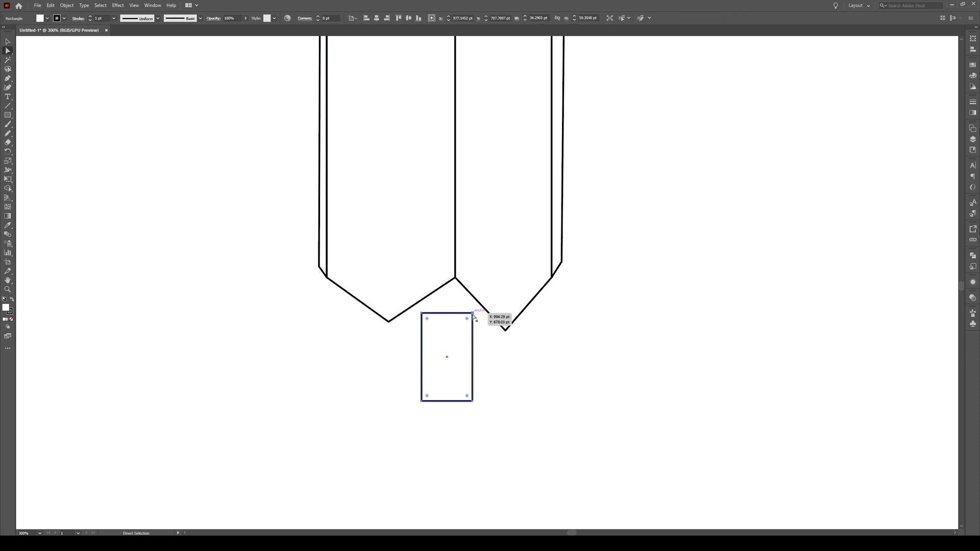
{"action": "left_click_drag", "start_coordinate": [473, 313], "coordinate": [455, 279]}
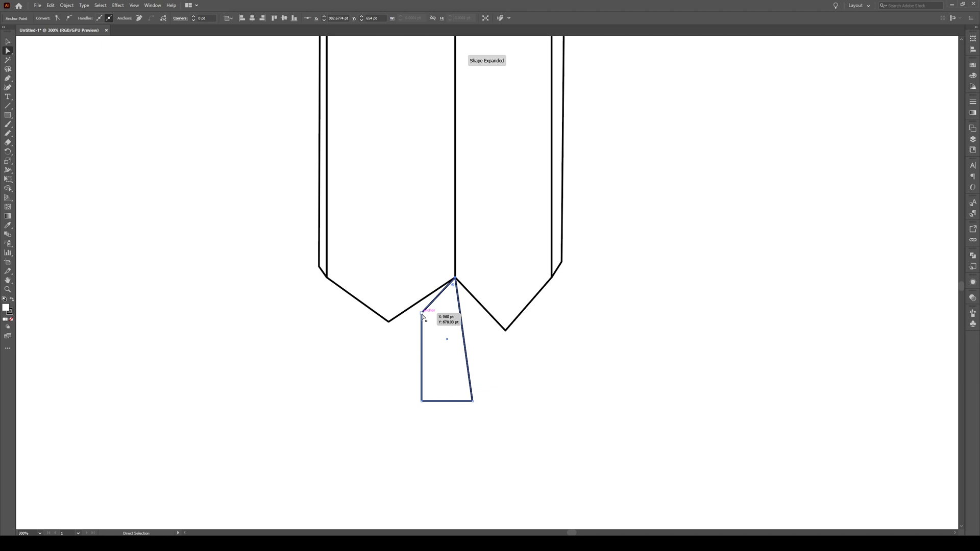
{"action": "left_click_drag", "start_coordinate": [422, 313], "coordinate": [389, 322]}
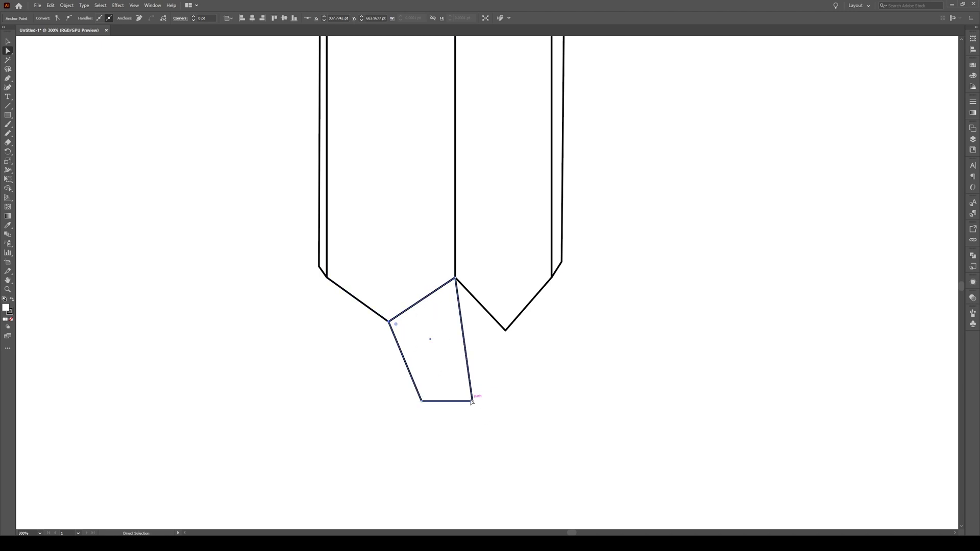
{"action": "left_click_drag", "start_coordinate": [471, 401], "coordinate": [505, 331]}
{"action": "left_click_drag", "start_coordinate": [422, 402], "coordinate": [440, 419]}
{"action": "left_click", "coordinate": [359, 366]}
Draw a rectangle left of the bottom facet and snap its corners to the bottom tip and left V vertex.
{"action": "key", "text": "m"}
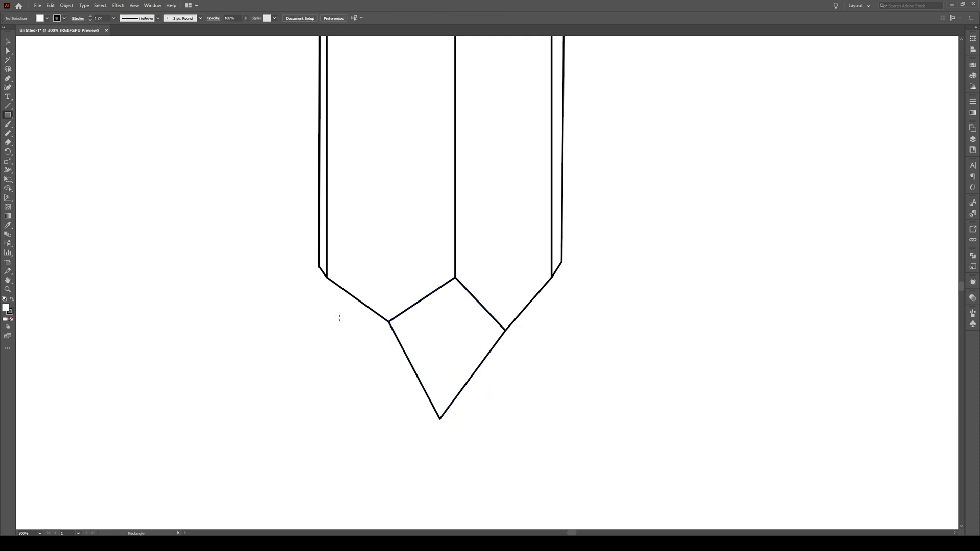
{"action": "mouse_move", "coordinate": [327, 322]}
{"action": "left_mouse_down"}
{"action": "mouse_move", "coordinate": [372, 404]}
{"action": "mouse_move", "coordinate": [440, 419]}
{"action": "left_mouse_up"}
{"action": "key", "text": "a"}
{"action": "left_click_drag", "start_coordinate": [373, 323], "coordinate": [389, 323]}
{"action": "left_click_drag", "start_coordinate": [327, 322], "coordinate": [327, 277]}
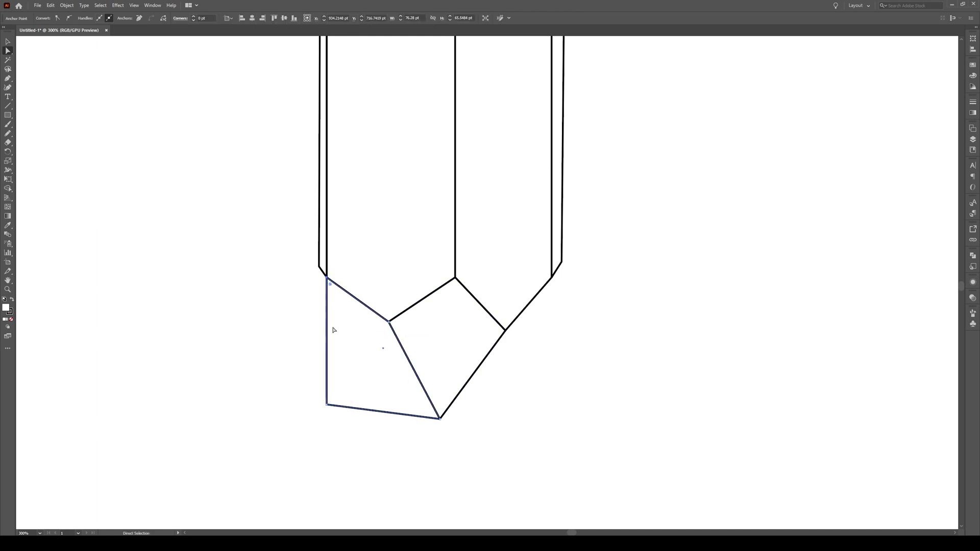
{"action": "mouse_move", "coordinate": [327, 408]}
{"action": "left_mouse_down"}
{"action": "mouse_move", "coordinate": [311, 359]}
{"action": "mouse_move", "coordinate": [319, 269]}
{"action": "mouse_move", "coordinate": [311, 285]}
{"action": "left_mouse_up"}
{"action": "left_click", "coordinate": [288, 286]}
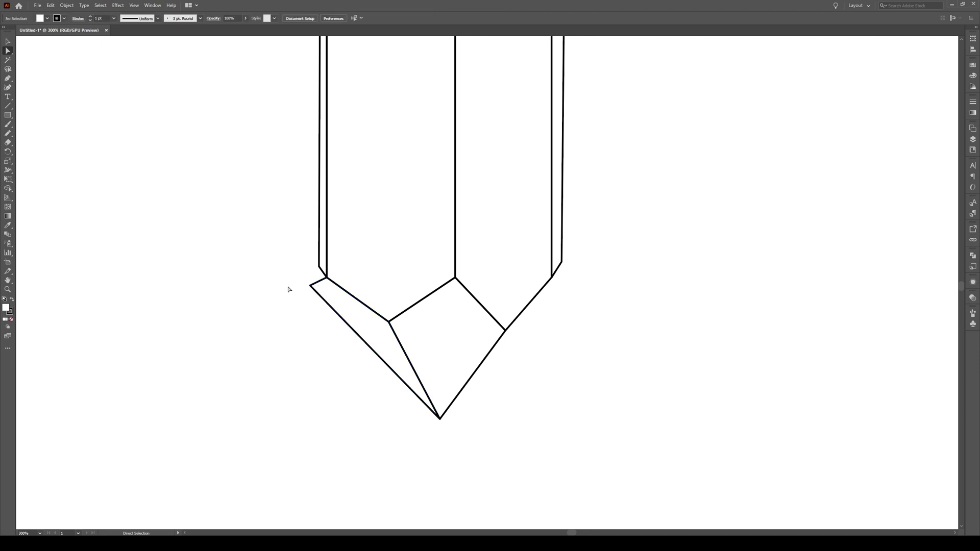
Move the left facet's outer tip anchor onto the left edge sliver's bottom corner.
{"action": "scroll", "coordinate": [306, 302], "scroll_direction": "up", "scroll_amount": 3}
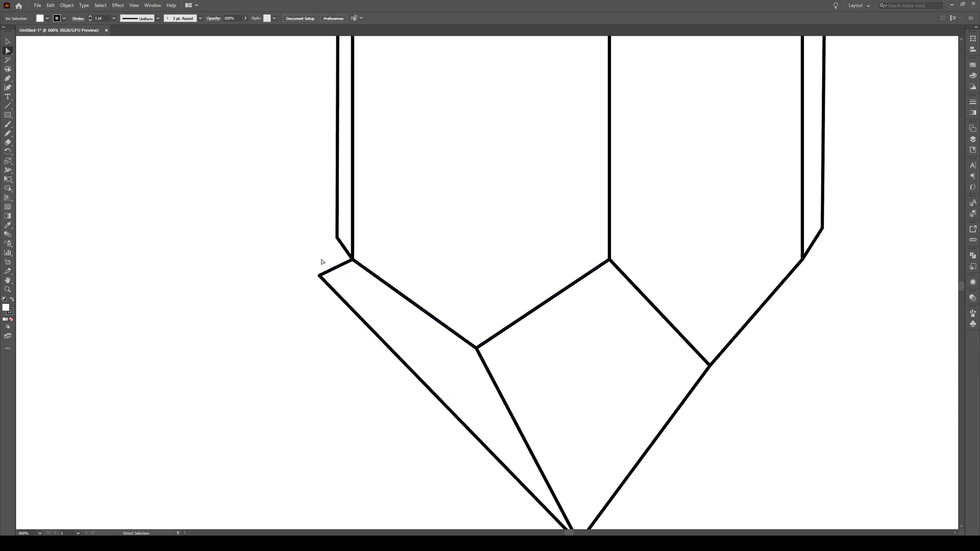
{"action": "left_click_drag", "start_coordinate": [363, 267], "coordinate": [360, 265]}
{"action": "left_click_drag", "start_coordinate": [352, 260], "coordinate": [362, 251]}
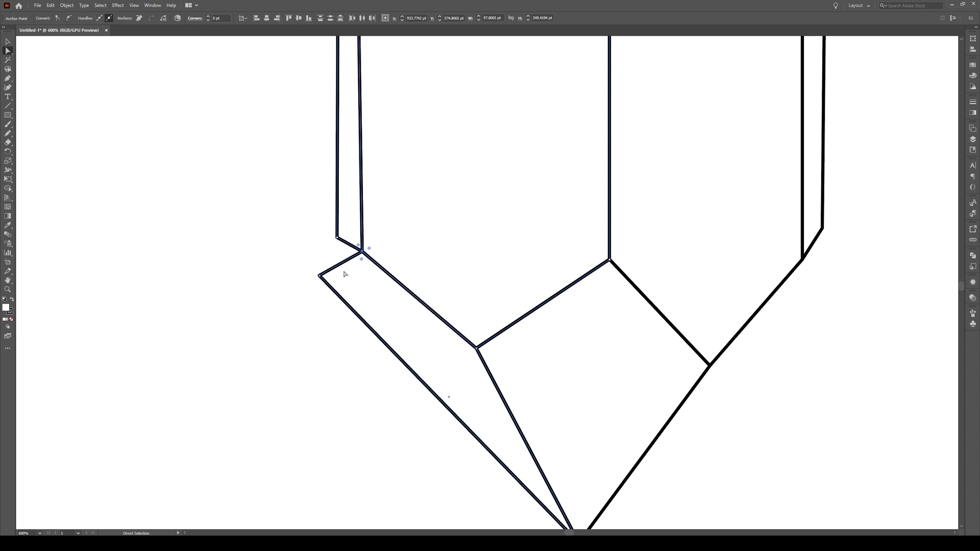
{"action": "left_click_drag", "start_coordinate": [324, 286], "coordinate": [338, 238]}
{"action": "left_click", "coordinate": [315, 282]}
{"action": "key", "text": "y"}
{"action": "scroll", "coordinate": [272, 321], "scroll_direction": "down", "scroll_amount": 1}
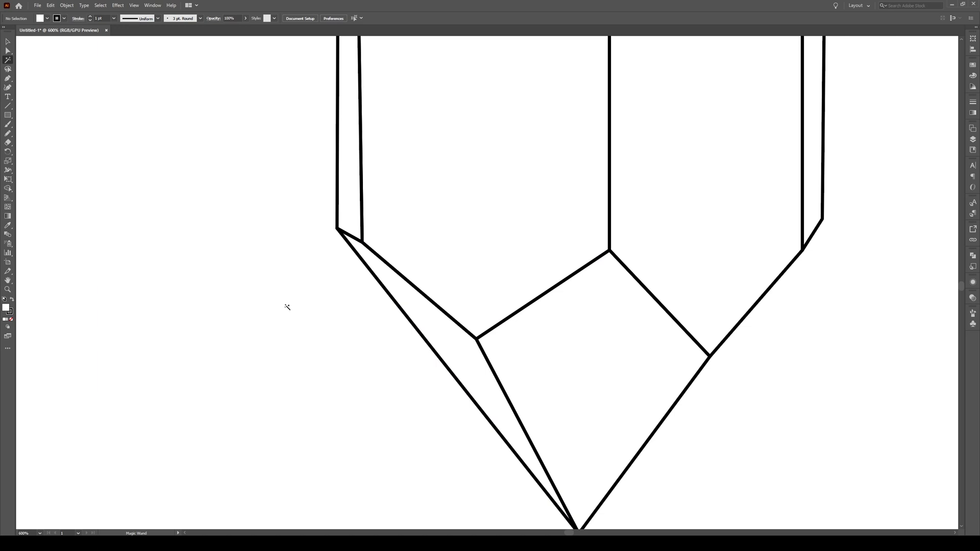
{"action": "scroll", "coordinate": [287, 307], "scroll_direction": "down", "scroll_amount": 3}
{"action": "scroll", "coordinate": [340, 313], "scroll_direction": "down", "scroll_amount": 2}
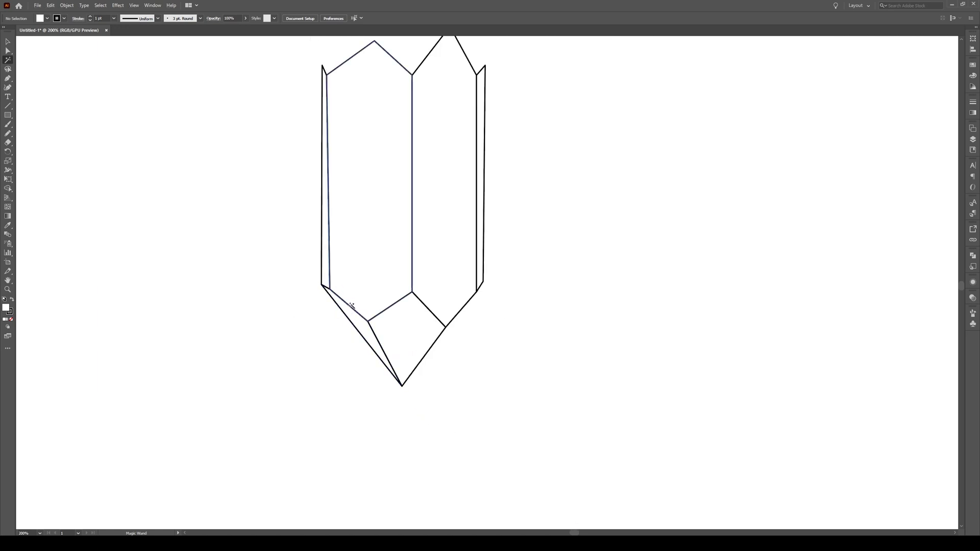
Select all crystal paths and set the stroke Corner to Round Join in the Stroke panel.
{"action": "scroll", "coordinate": [352, 286], "scroll_direction": "up", "scroll_amount": 1}
{"action": "key", "text": "v"}
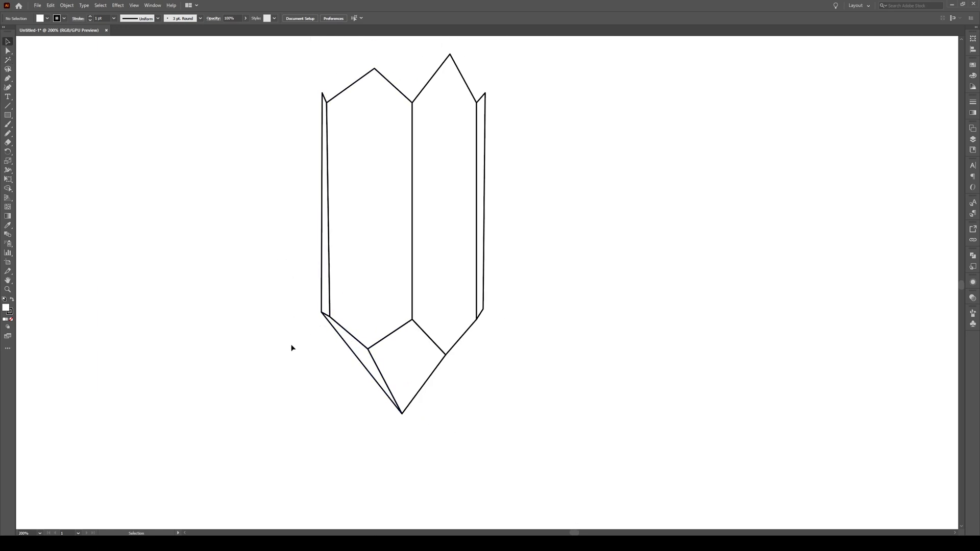
{"action": "left_click_drag", "start_coordinate": [596, 76], "coordinate": [233, 423]}
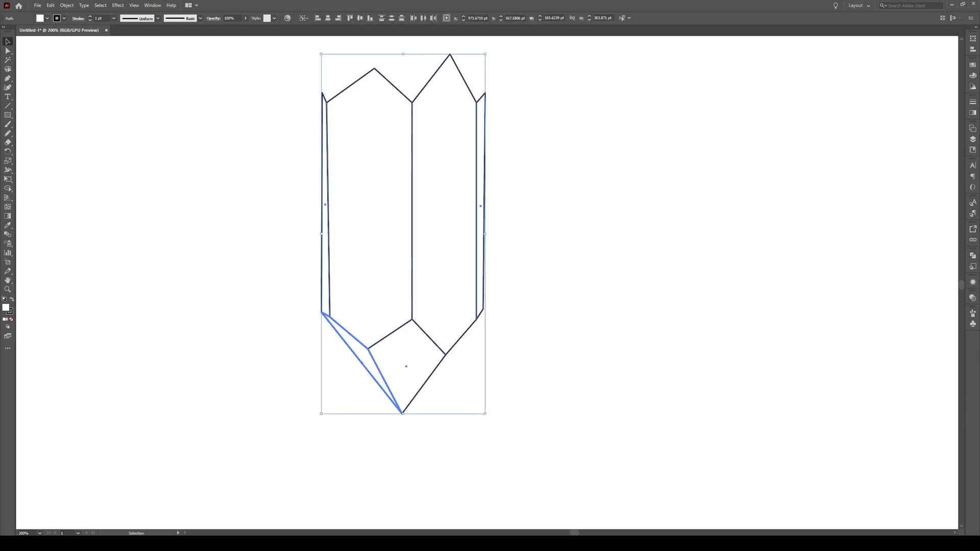
{"action": "left_click", "coordinate": [973, 102]}
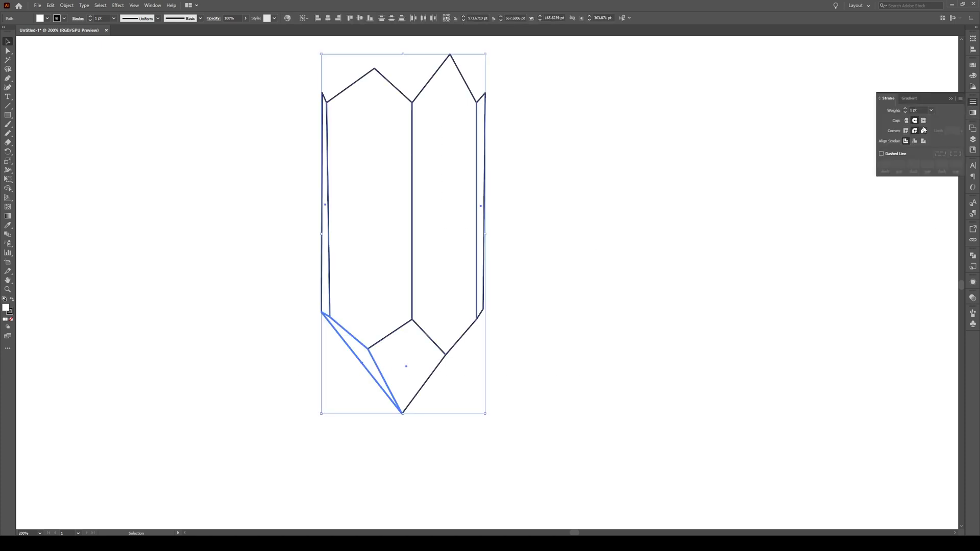
{"action": "left_click", "coordinate": [906, 131]}
{"action": "left_click_drag", "start_coordinate": [320, 309], "coordinate": [322, 316]}
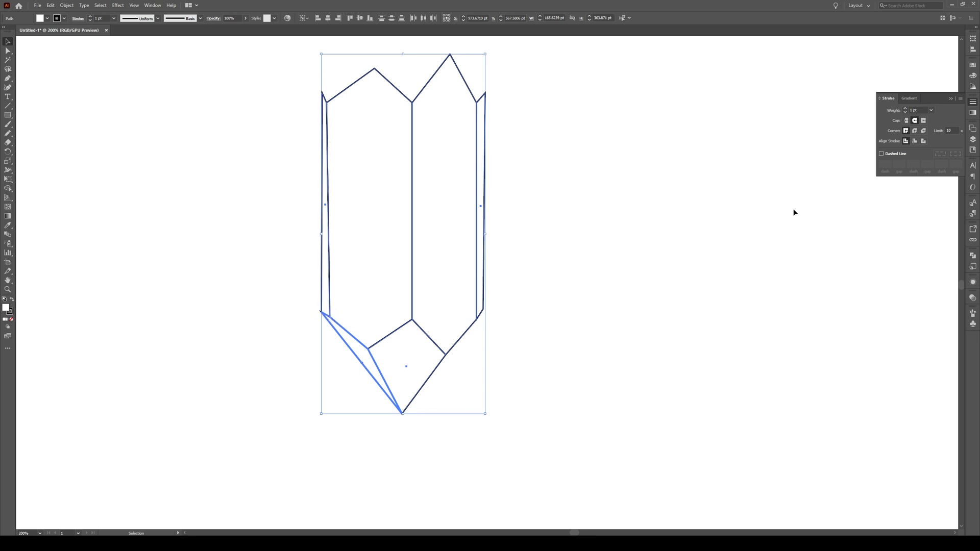
{"action": "left_click", "coordinate": [916, 134]}
{"action": "left_click", "coordinate": [629, 317]}
Draw three small rectangles above the top of the crystal.
{"action": "scroll", "coordinate": [575, 333], "scroll_direction": "up", "scroll_amount": 5}
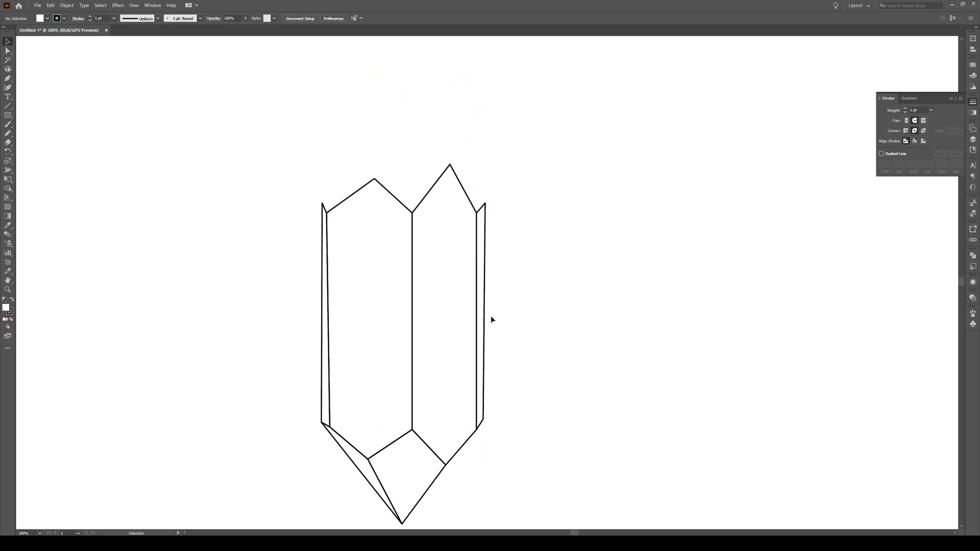
{"action": "scroll", "coordinate": [414, 214], "scroll_direction": "up", "scroll_amount": 1}
{"action": "key", "text": "m"}
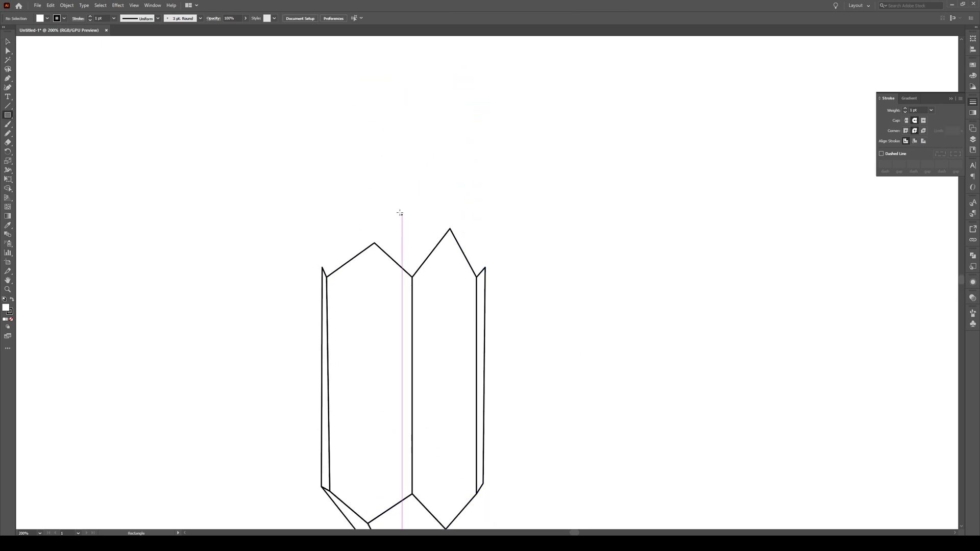
{"action": "left_click_drag", "start_coordinate": [392, 204], "coordinate": [415, 236]}
{"action": "left_click_drag", "start_coordinate": [464, 216], "coordinate": [481, 241]}
{"action": "mouse_move", "coordinate": [333, 235]}
{"action": "left_mouse_down"}
{"action": "mouse_move", "coordinate": [355, 249]}
{"action": "mouse_move", "coordinate": [327, 276]}
{"action": "left_mouse_up"}
Reshape two rectangles into the left shoulder facet and the central diamond facet meeting at the top peak.
{"action": "key", "text": "a"}
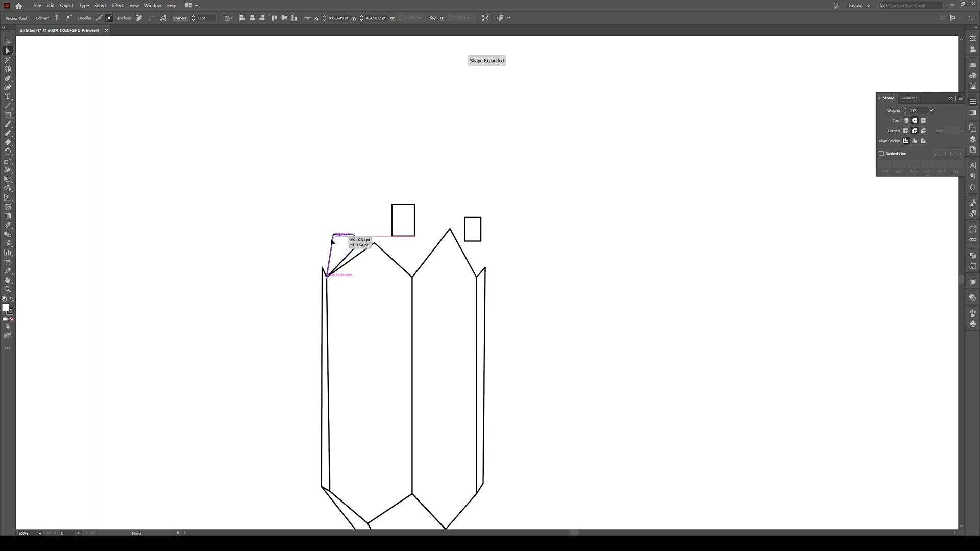
{"action": "left_click_drag", "start_coordinate": [334, 235], "coordinate": [412, 278]}
{"action": "left_click_drag", "start_coordinate": [416, 205], "coordinate": [451, 234]}
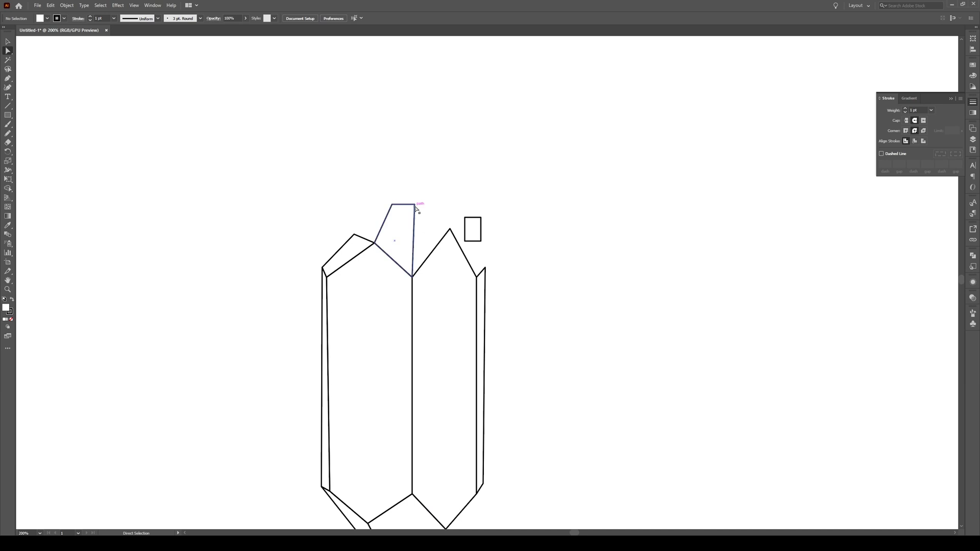
{"action": "left_click_drag", "start_coordinate": [415, 205], "coordinate": [449, 229]}
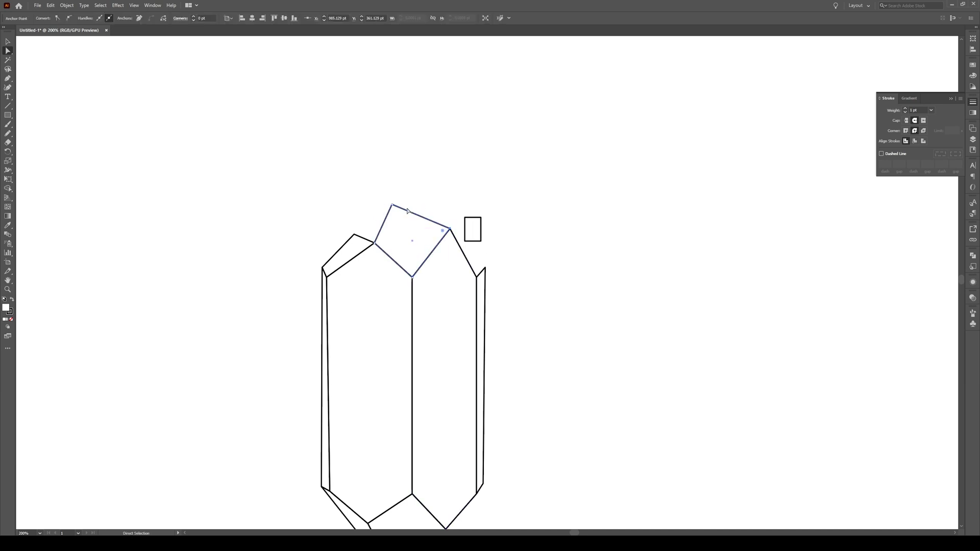
{"action": "left_click_drag", "start_coordinate": [394, 208], "coordinate": [414, 161]}
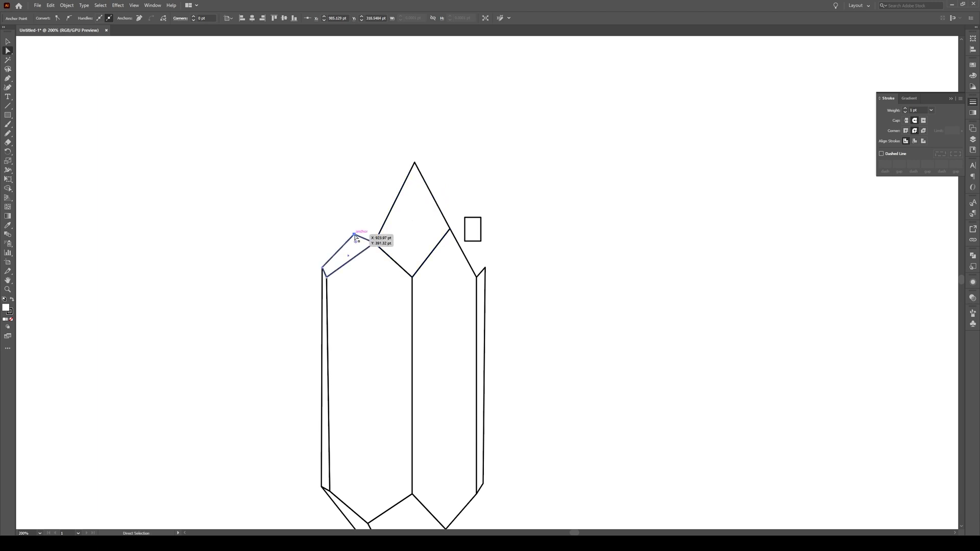
{"action": "left_click_drag", "start_coordinate": [353, 235], "coordinate": [415, 163]}
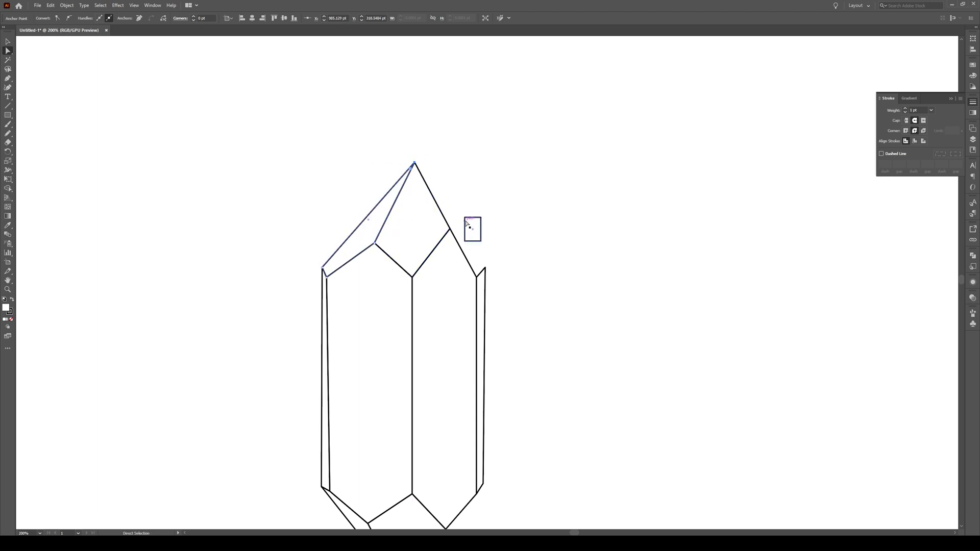
Reshape the third rectangle into the upper-right facet from the apex down to the right edge sliver.
{"action": "left_click_drag", "start_coordinate": [465, 218], "coordinate": [415, 162]}
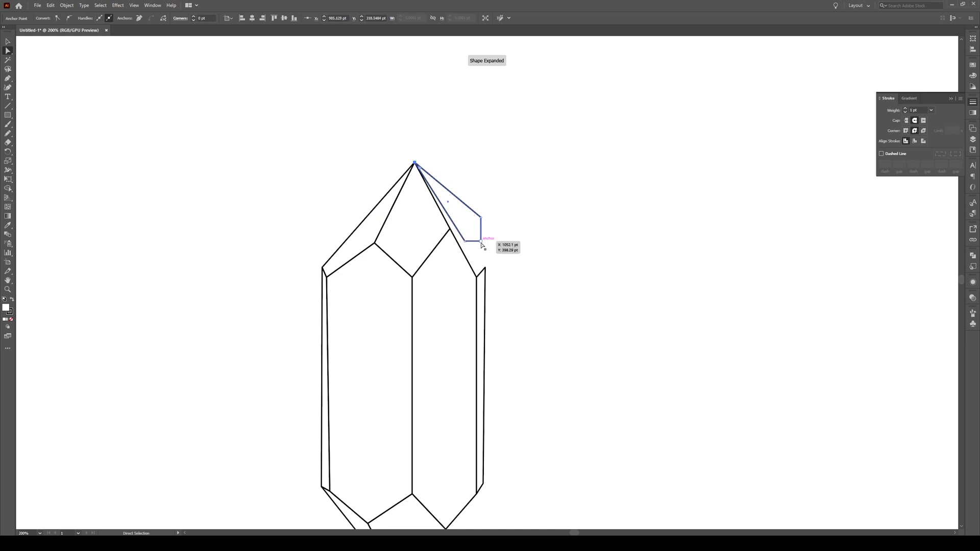
{"action": "left_click_drag", "start_coordinate": [465, 240], "coordinate": [476, 278]}
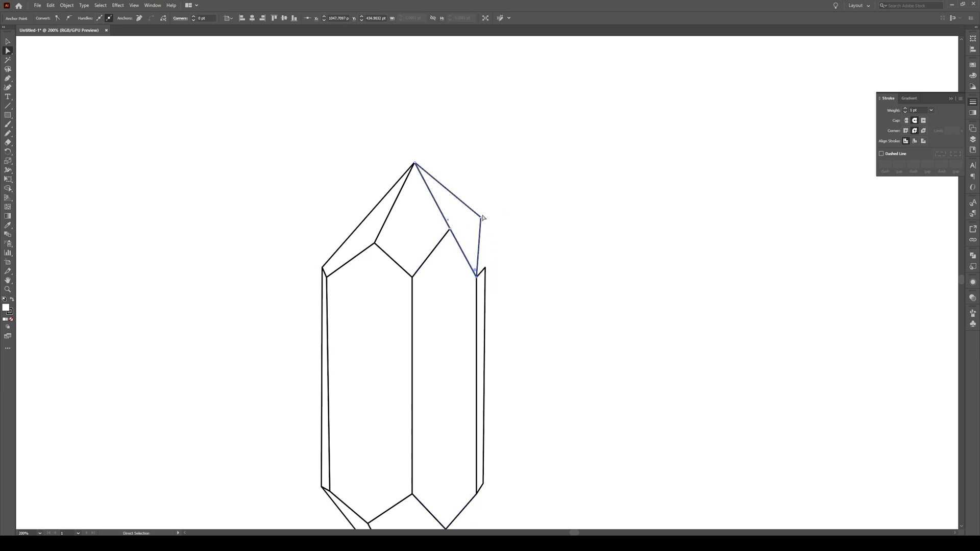
{"action": "left_click_drag", "start_coordinate": [480, 217], "coordinate": [486, 268]}
{"action": "left_click", "coordinate": [531, 244]}
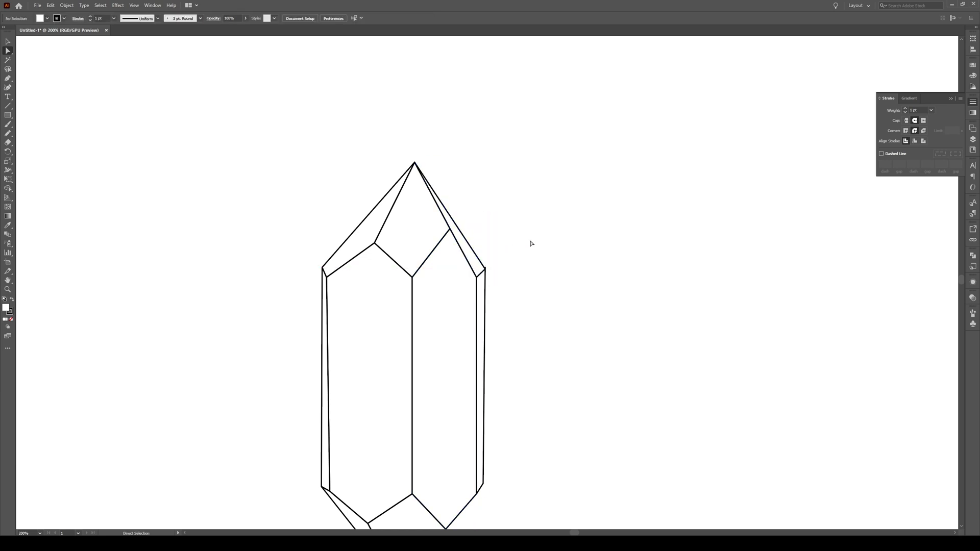
In outline view, move the stray anchor onto the right edge corner, then return to preview.
{"action": "scroll", "coordinate": [503, 267], "scroll_direction": "up", "scroll_amount": 5}
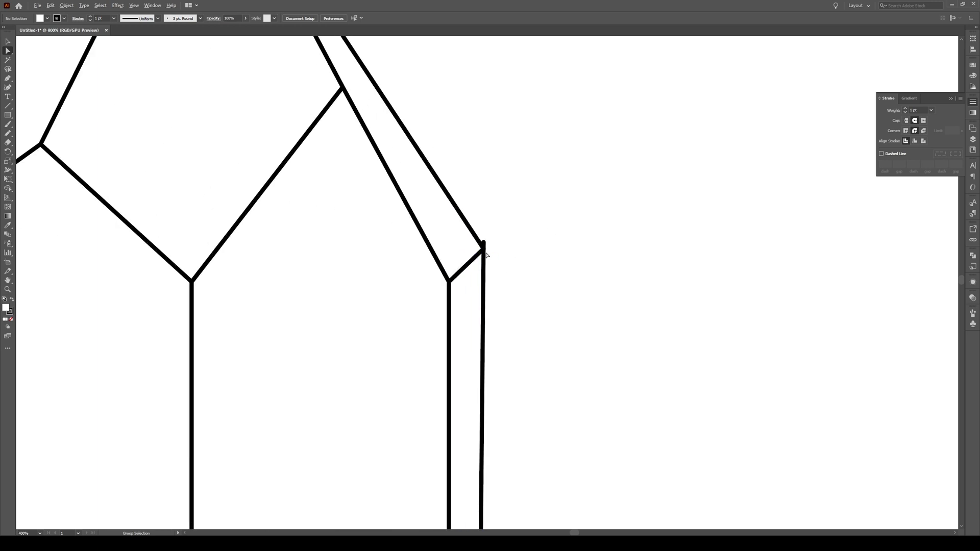
{"action": "key", "text": "ctrl+y"}
{"action": "scroll", "coordinate": [493, 252], "scroll_direction": "up", "scroll_amount": 4}
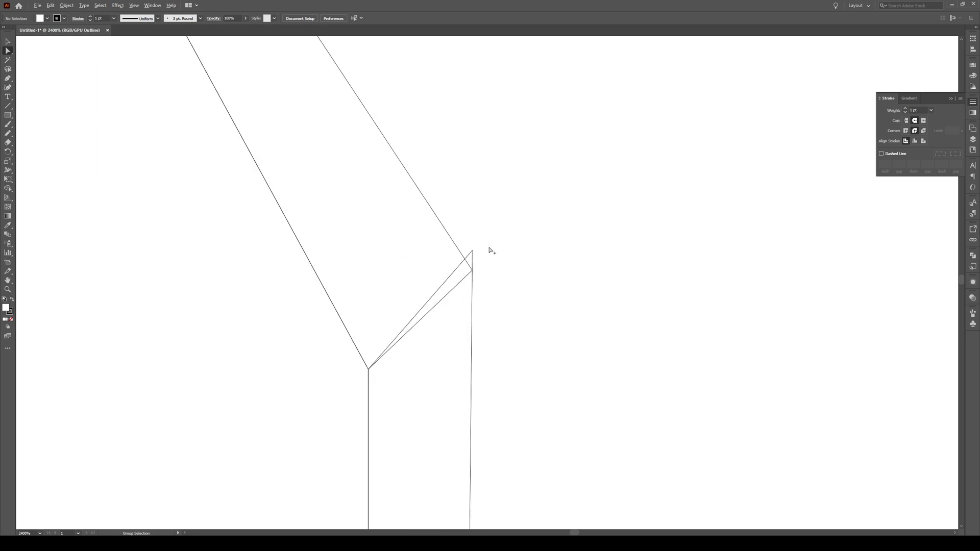
{"action": "left_click_drag", "start_coordinate": [478, 270], "coordinate": [472, 250]}
{"action": "left_click", "coordinate": [531, 241]}
{"action": "scroll", "coordinate": [588, 229], "scroll_direction": "down", "scroll_amount": 5}
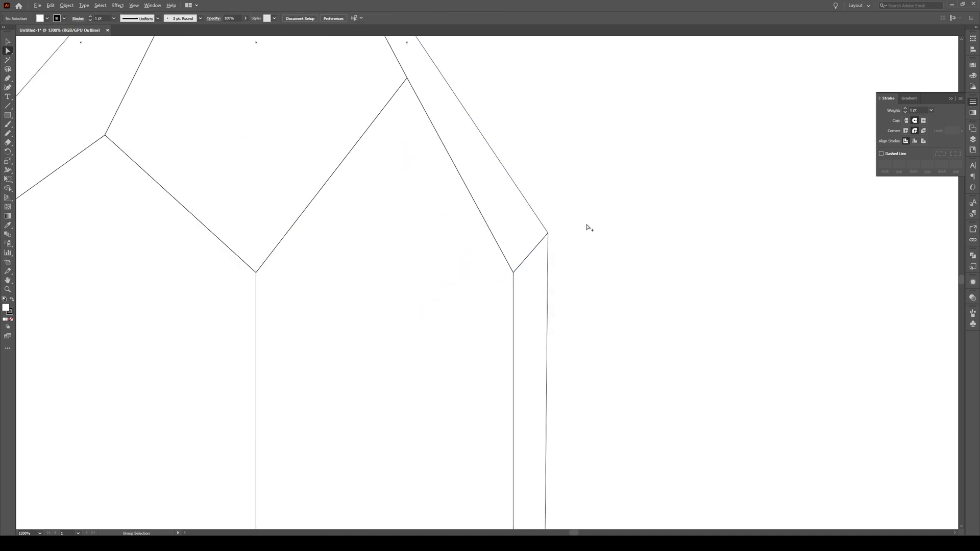
{"action": "key", "text": "ctrl+y"}
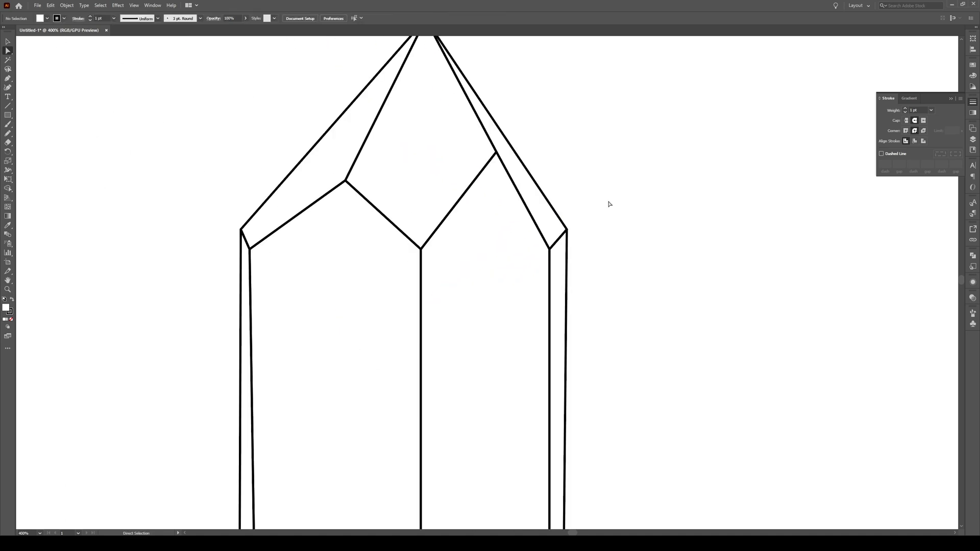
{"action": "scroll", "coordinate": [610, 206], "scroll_direction": "down", "scroll_amount": 2}
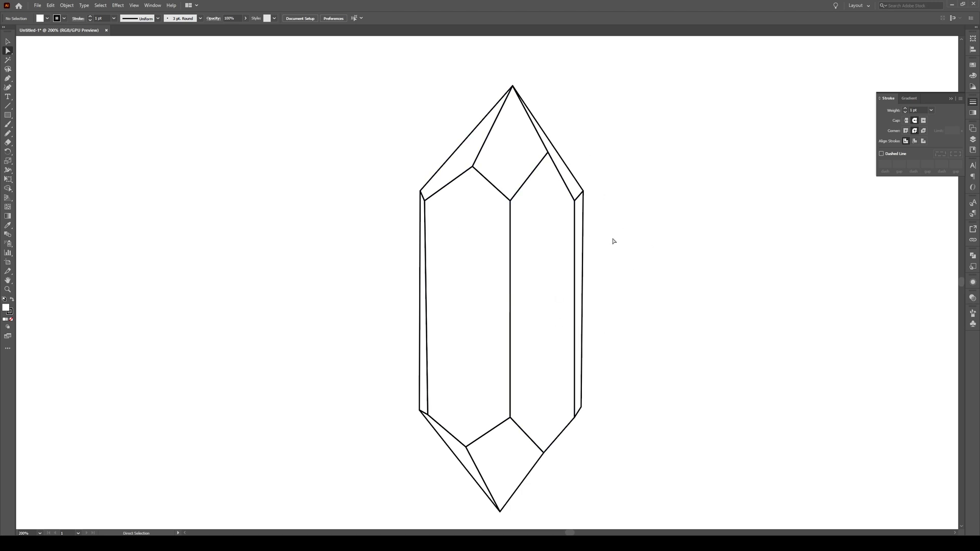
{"action": "scroll", "coordinate": [566, 136], "scroll_direction": "up", "scroll_amount": 1}
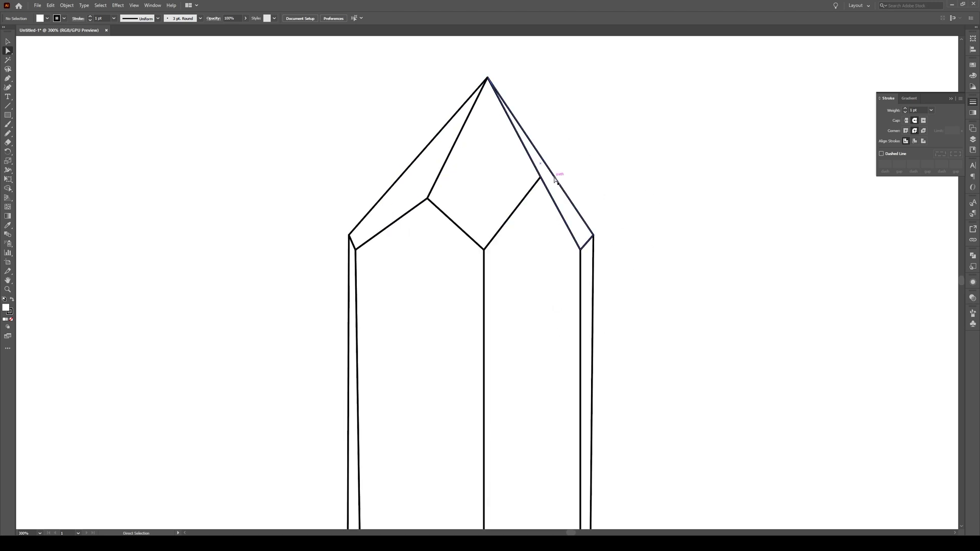
In outline view, nudge the top facet corners into place, then return to full preview, undoing an accidental face move.
{"action": "key", "text": "ctrl+y"}
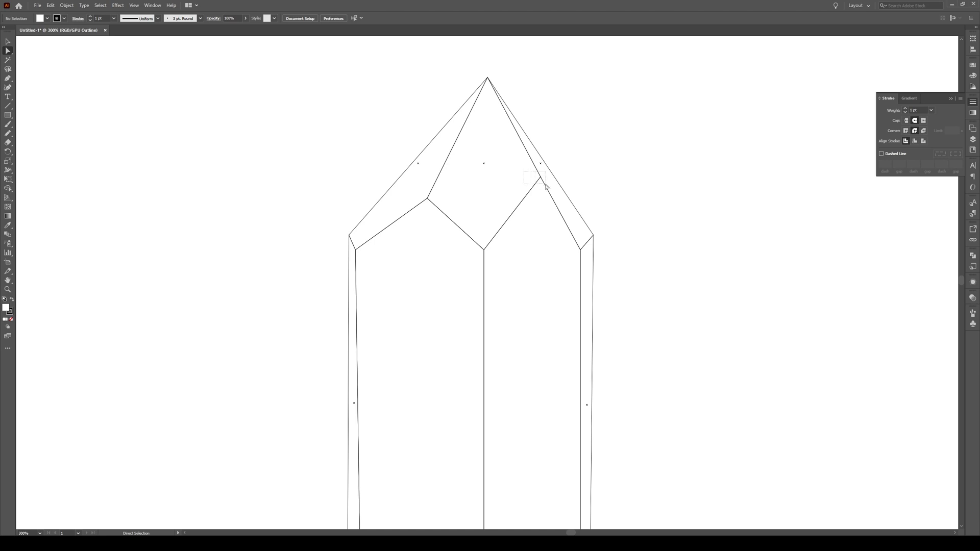
{"action": "left_click_drag", "start_coordinate": [546, 187], "coordinate": [527, 178]}
{"action": "left_click", "coordinate": [635, 142]}
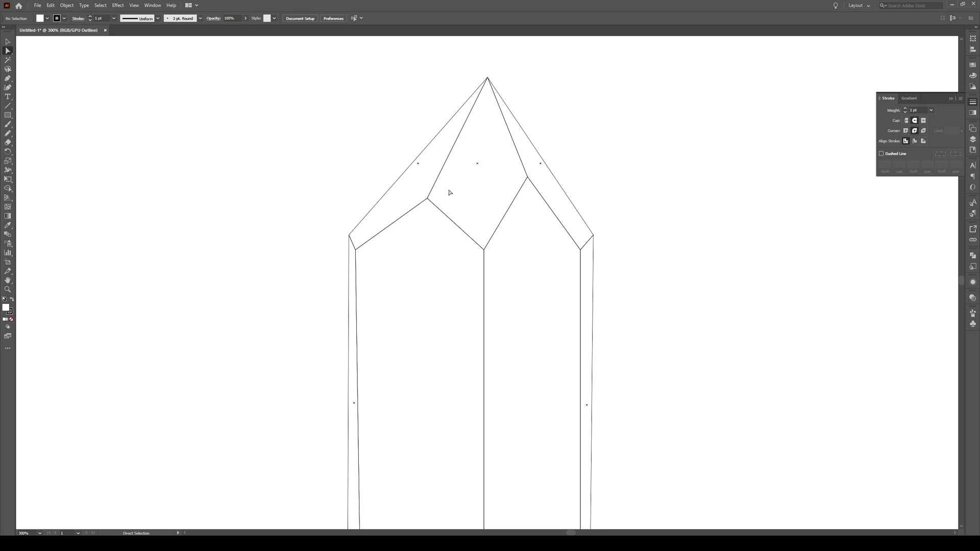
{"action": "left_click_drag", "start_coordinate": [422, 208], "coordinate": [421, 197]}
{"action": "left_click", "coordinate": [627, 152]}
{"action": "scroll", "coordinate": [627, 163], "scroll_direction": "down", "scroll_amount": 2}
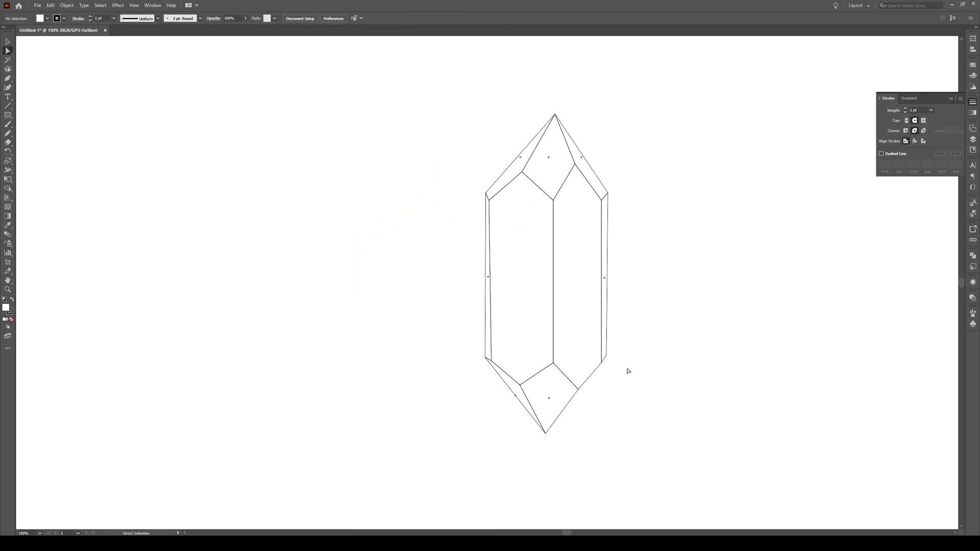
{"action": "scroll", "coordinate": [618, 395], "scroll_direction": "up", "scroll_amount": 1}
{"action": "key", "text": "ctrl+y"}
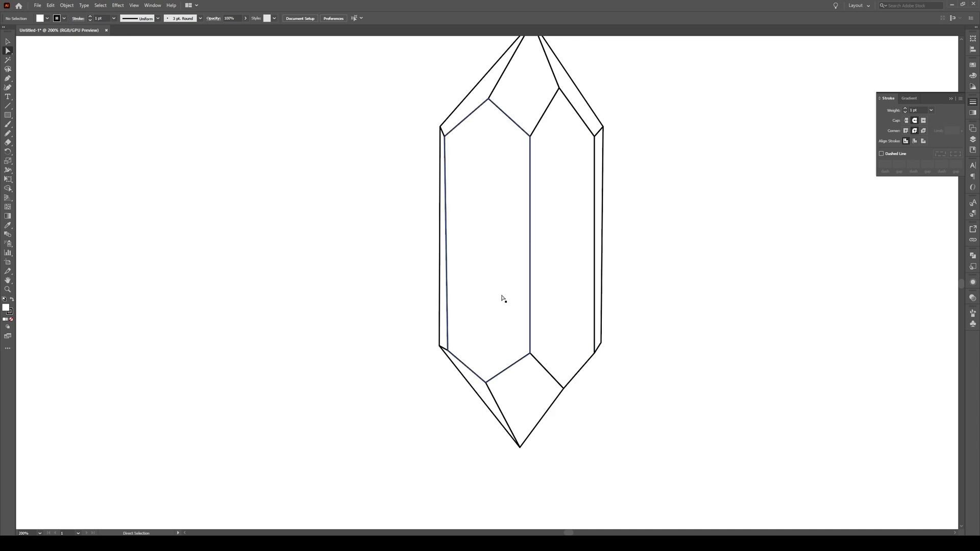
{"action": "left_click_drag", "start_coordinate": [474, 343], "coordinate": [594, 336]}
{"action": "key", "text": "ctrl+z"}
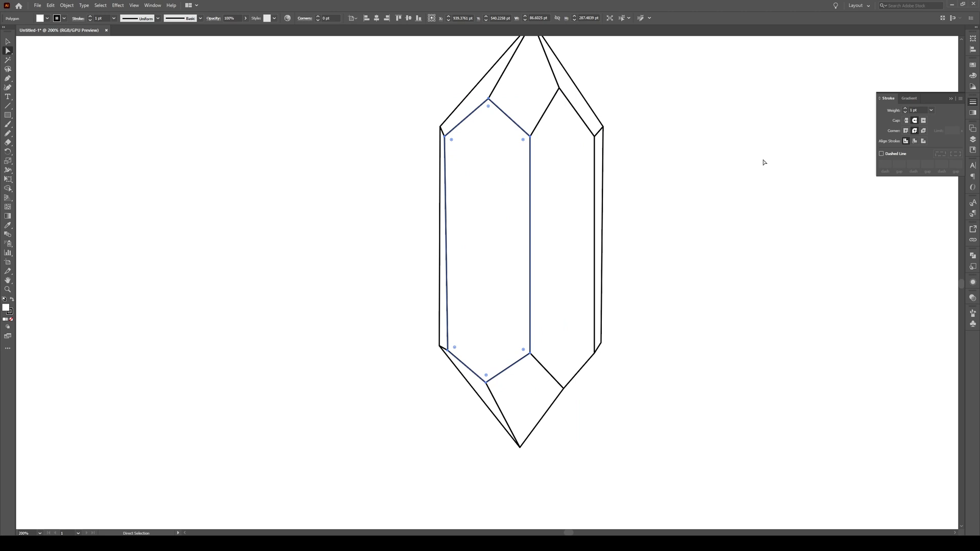
{"action": "scroll", "coordinate": [427, 352], "scroll_direction": "down", "scroll_amount": 1}
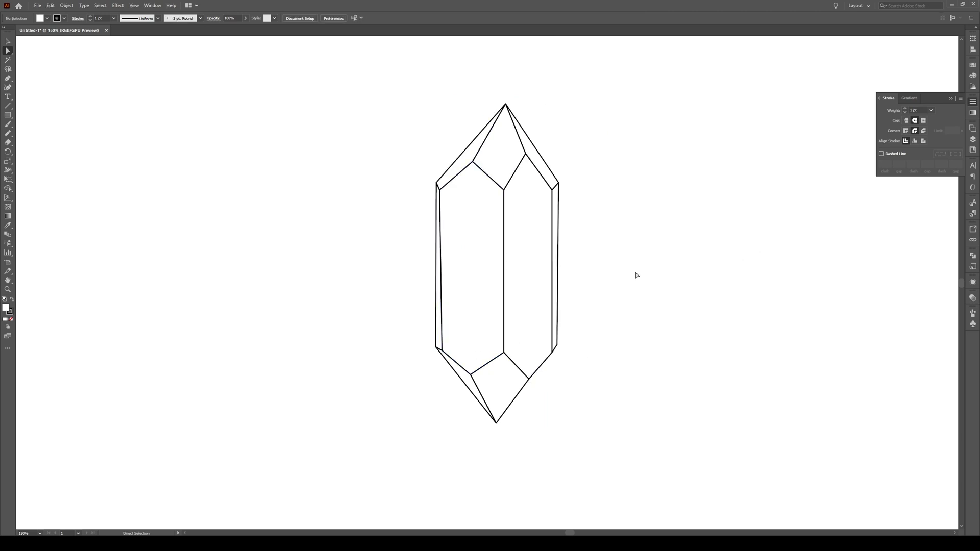
Close the Stroke panel and fill the crystal's upper-left facet with near-black #0c0c0c.
{"action": "left_click", "coordinate": [951, 98]}
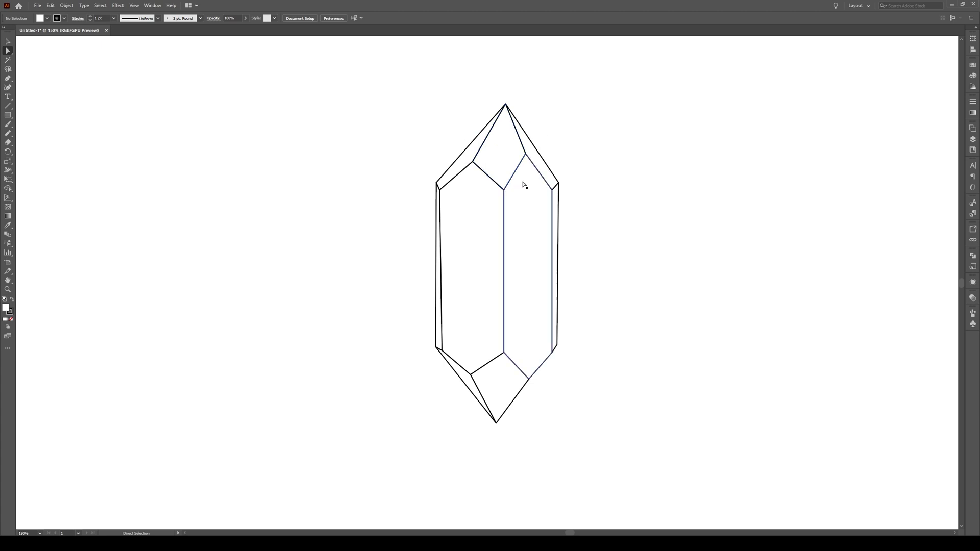
{"action": "left_click", "coordinate": [459, 166]}
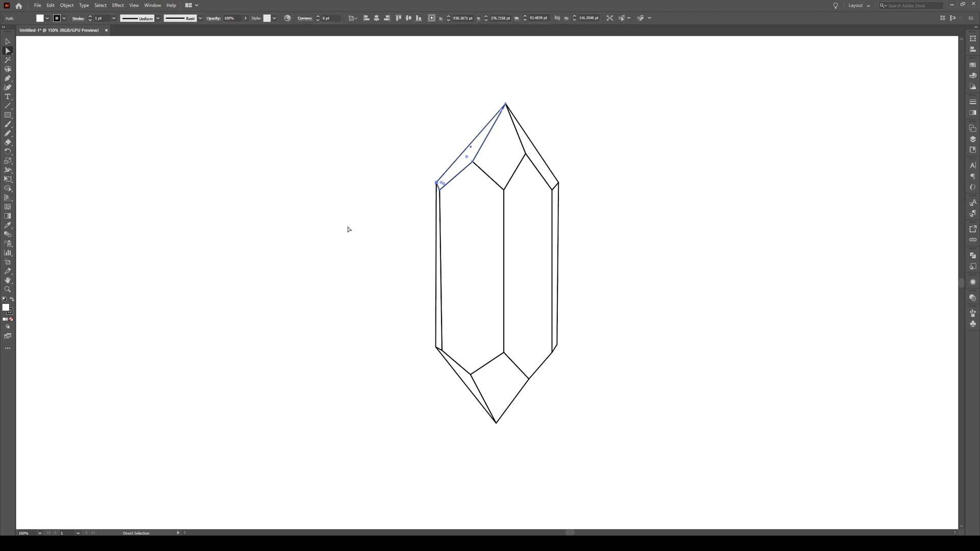
{"action": "double_click", "coordinate": [6, 308]}
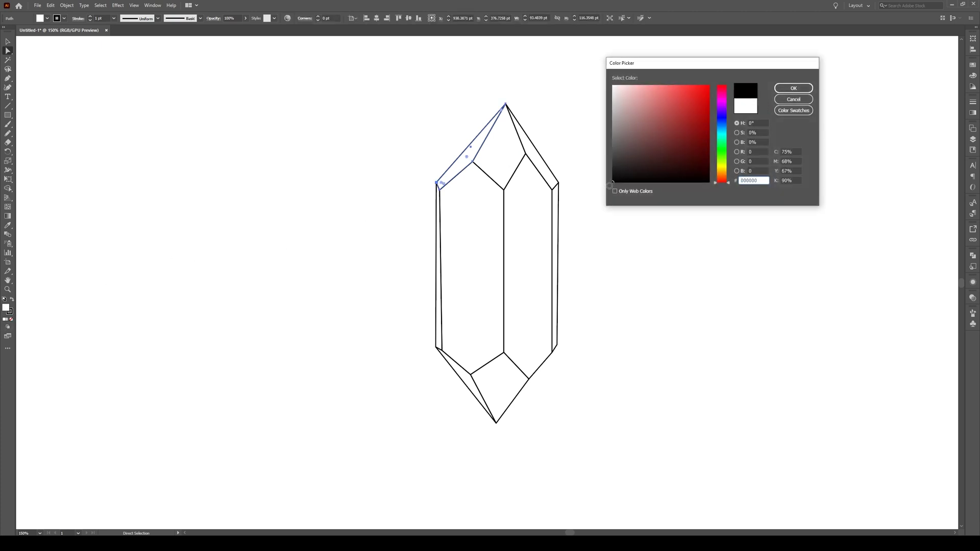
{"action": "left_click", "coordinate": [615, 177]}
{"action": "left_click", "coordinate": [797, 90]}
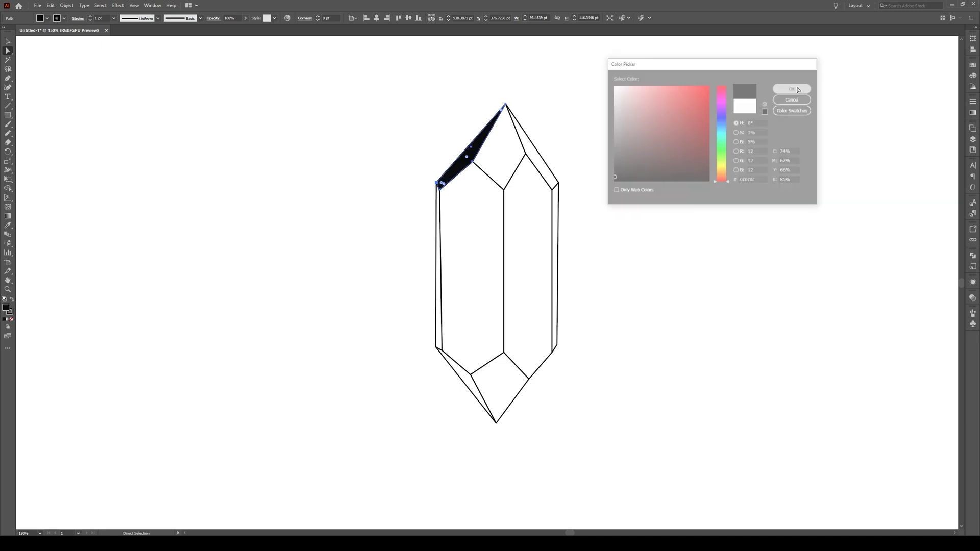
{"action": "key", "text": "v"}
{"action": "left_click", "coordinate": [653, 155]}
{"action": "key", "text": "ctrl+minus"}
{"action": "key", "text": "ctrl+minus"}
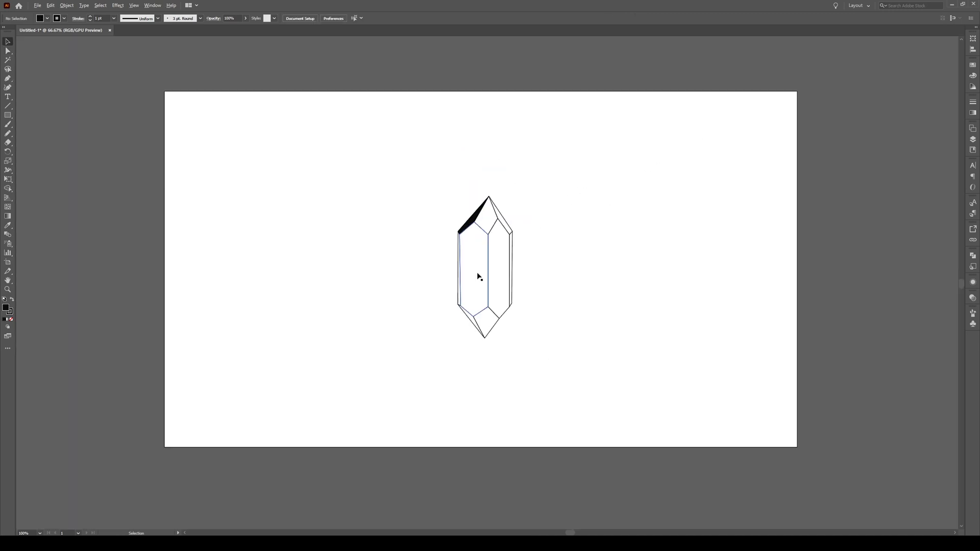
{"action": "scroll", "coordinate": [505, 316], "scroll_direction": "up", "scroll_amount": 1}
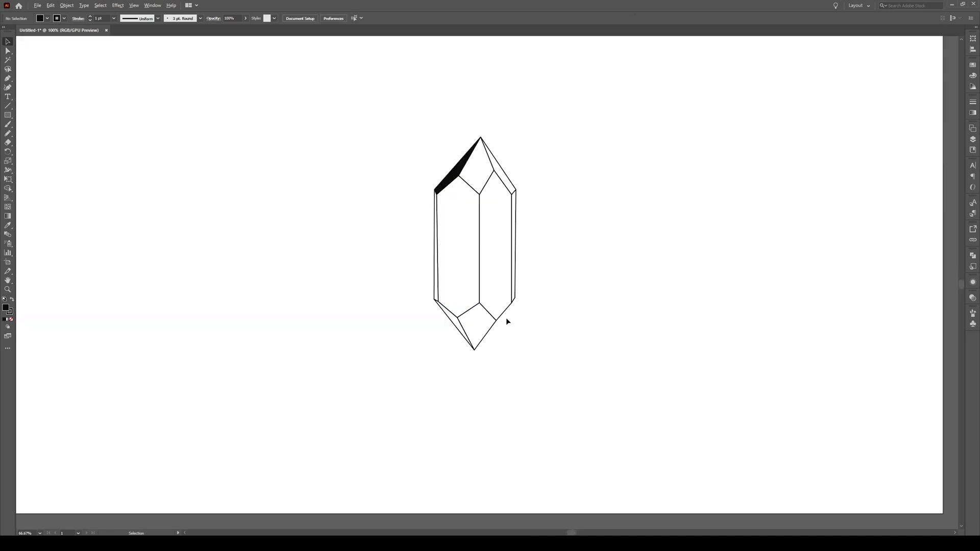
Fill the lower-left bottom facet with the same near-black #0c0c0c.
{"action": "left_click", "coordinate": [451, 321]}
{"action": "double_click", "coordinate": [5, 308]}
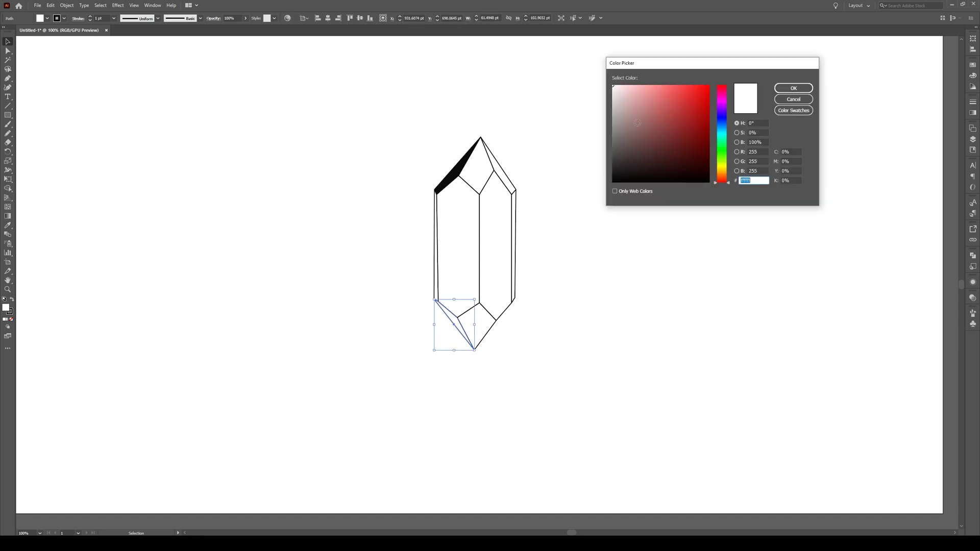
{"action": "left_click", "coordinate": [612, 167]}
{"action": "left_click", "coordinate": [794, 88]}
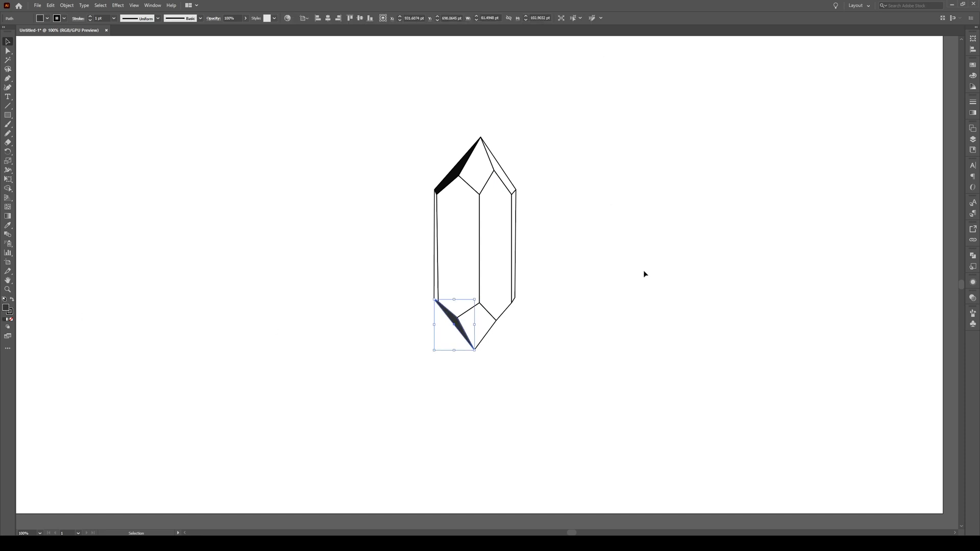
{"action": "left_click", "coordinate": [643, 273]}
{"action": "scroll", "coordinate": [619, 306], "scroll_direction": "down", "scroll_amount": 1}
{"action": "scroll", "coordinate": [618, 307], "scroll_direction": "down", "scroll_amount": 1}
{"action": "scroll", "coordinate": [581, 328], "scroll_direction": "up", "scroll_amount": 1}
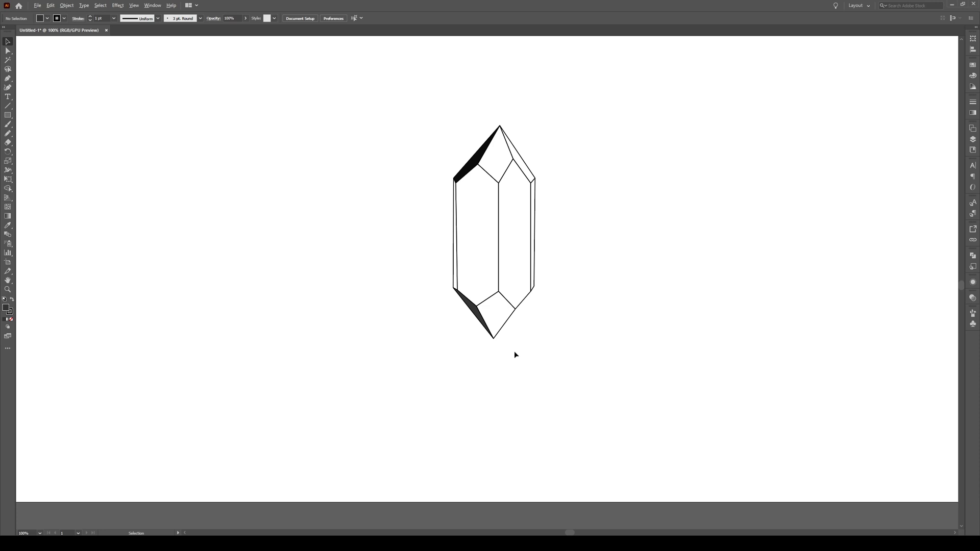
Select the Paintbrush tool, accept its options, and pick the 3 pt round brush.
{"action": "scroll", "coordinate": [515, 355], "scroll_direction": "up", "scroll_amount": 1}
{"action": "scroll", "coordinate": [516, 329], "scroll_direction": "up", "scroll_amount": 1}
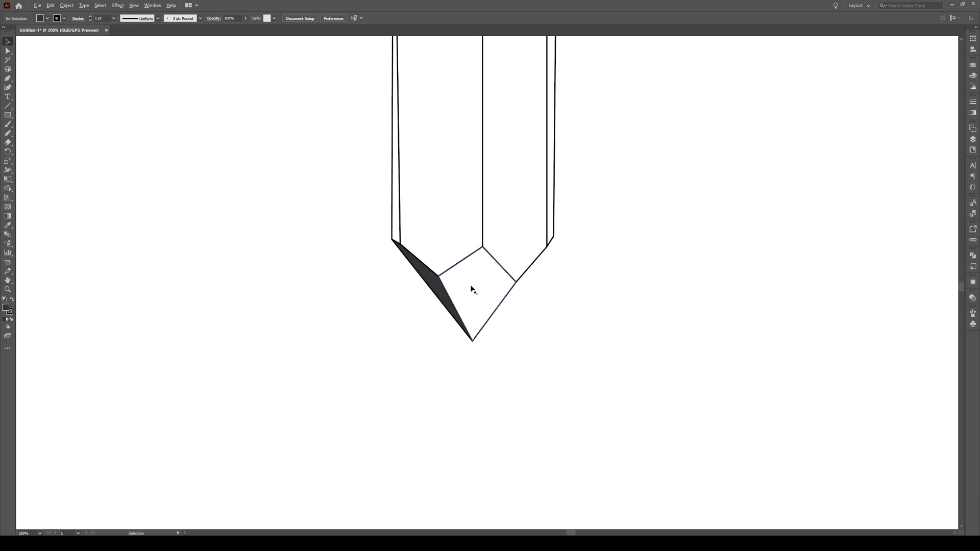
{"action": "left_click", "coordinate": [8, 126]}
{"action": "double_click", "coordinate": [9, 127]}
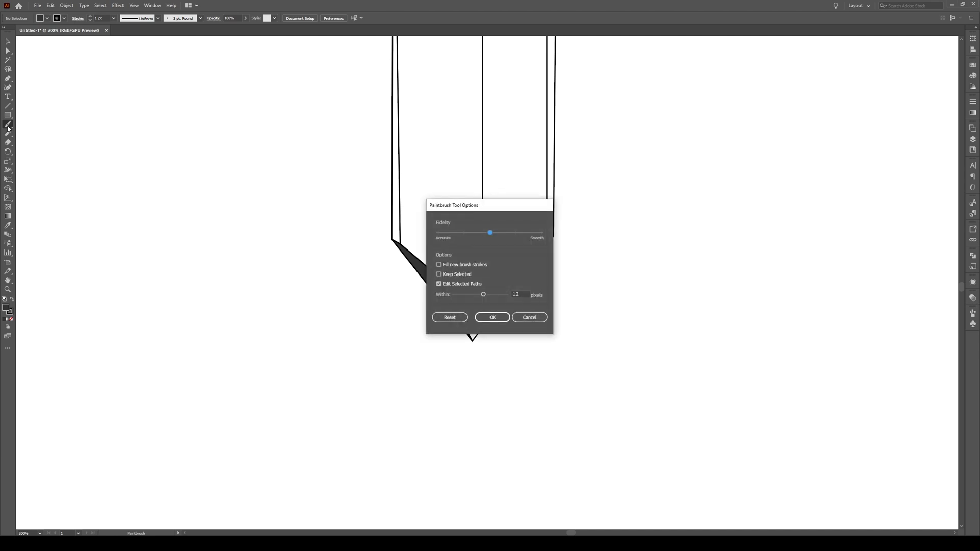
{"action": "left_click", "coordinate": [492, 317]}
{"action": "scroll", "coordinate": [475, 329], "scroll_direction": "up", "scroll_amount": 4}
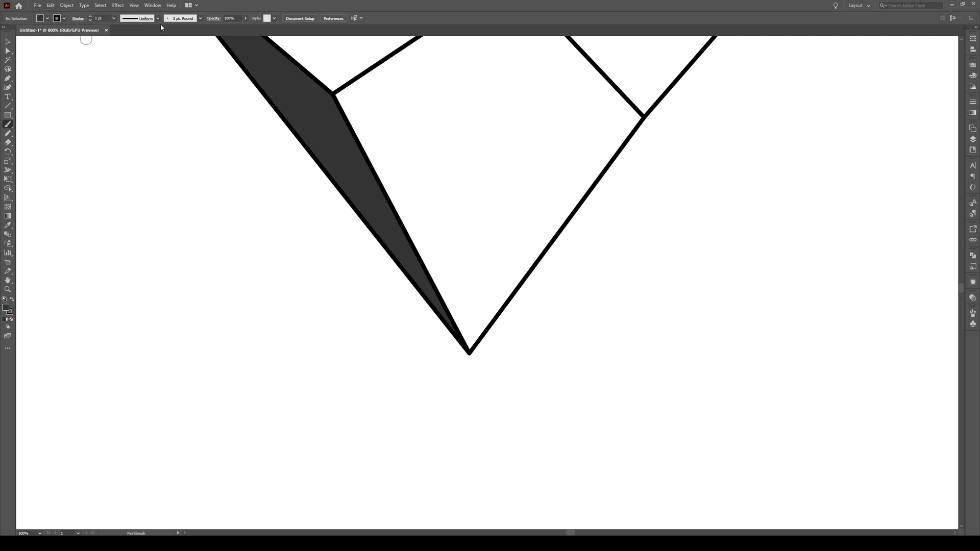
{"action": "left_click", "coordinate": [200, 19]}
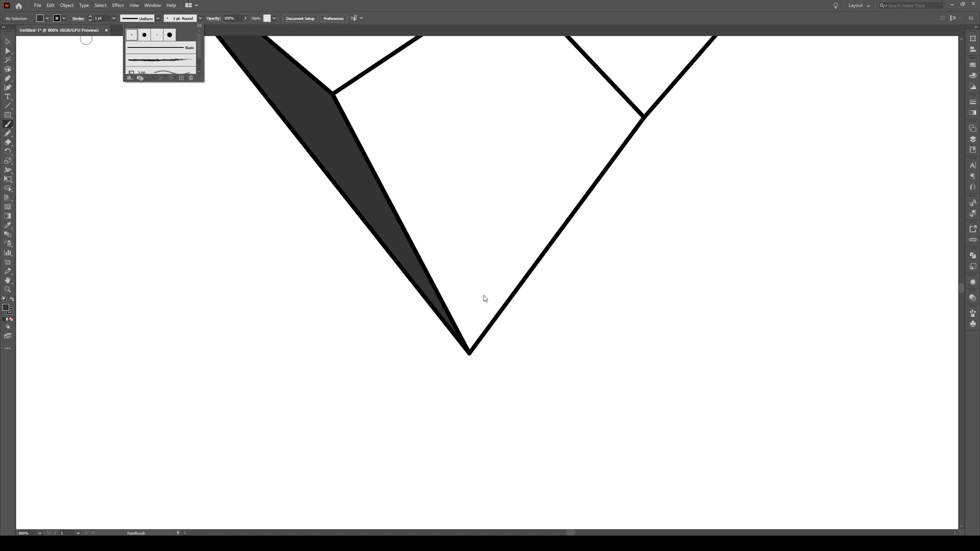
{"action": "scroll", "coordinate": [478, 320], "scroll_direction": "up", "scroll_amount": 1}
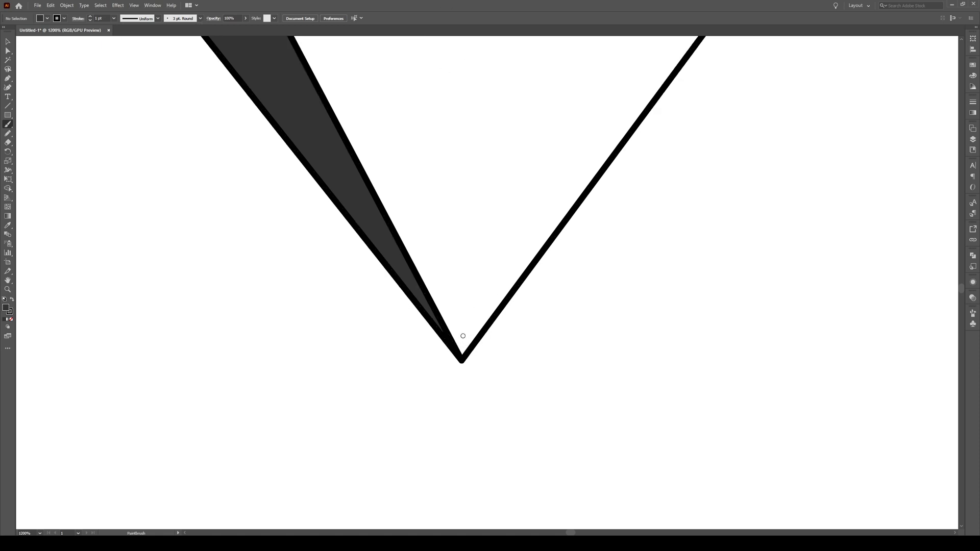
Stamp about thirteen round dots across the crystal's bottom tip and lower facet.
{"action": "left_click", "coordinate": [465, 333]}
{"action": "left_click", "coordinate": [476, 312]}
{"action": "left_click", "coordinate": [457, 308]}
{"action": "left_click", "coordinate": [444, 292]}
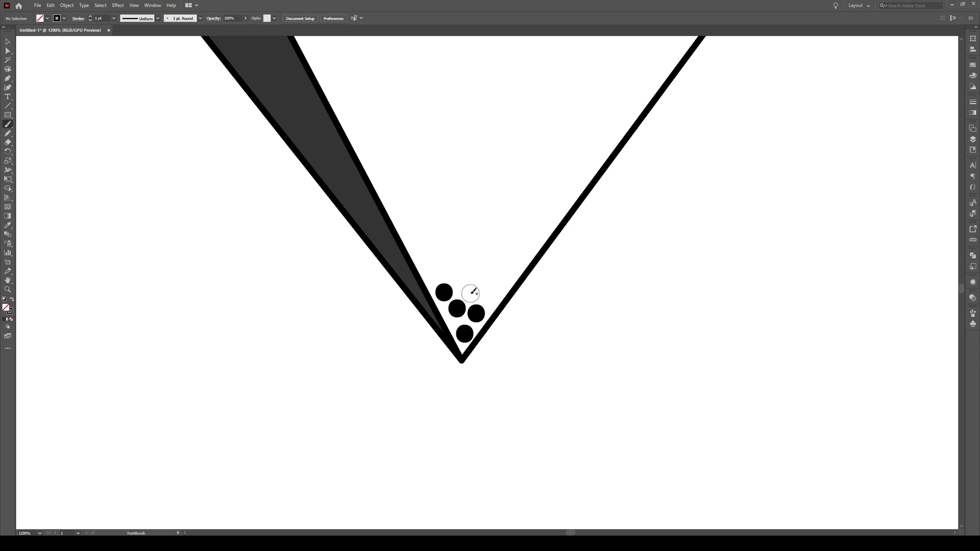
{"action": "left_click", "coordinate": [476, 292]}
{"action": "left_click", "coordinate": [495, 288]}
{"action": "left_click", "coordinate": [458, 272]}
{"action": "left_click", "coordinate": [427, 267]}
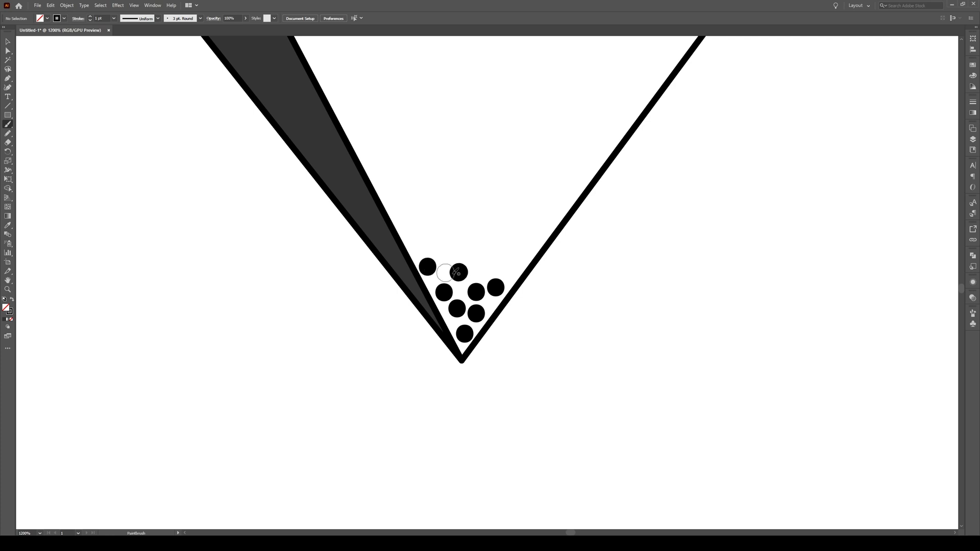
{"action": "left_click", "coordinate": [487, 270]}
{"action": "left_click", "coordinate": [510, 263]}
{"action": "left_click", "coordinate": [523, 240]}
{"action": "left_click", "coordinate": [479, 242]}
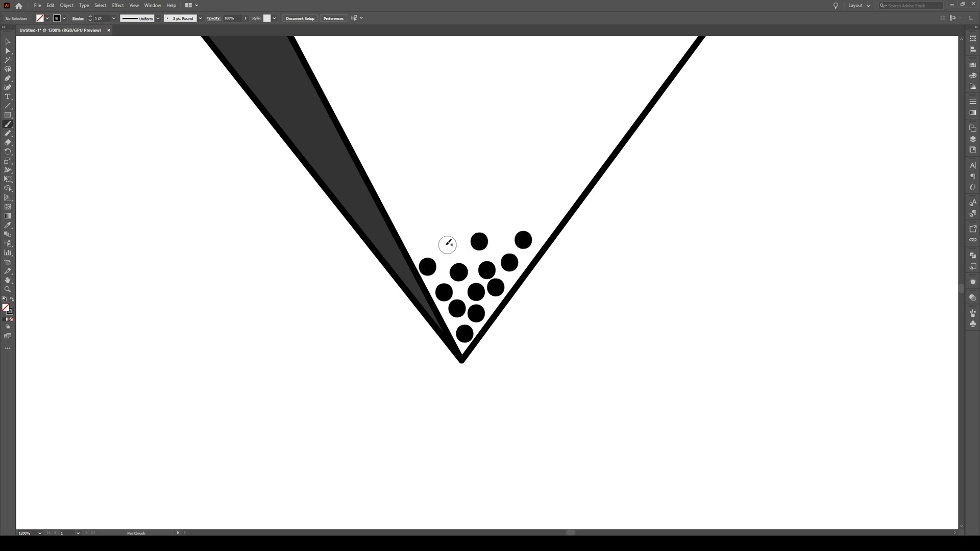
{"action": "left_click", "coordinate": [443, 244]}
{"action": "scroll", "coordinate": [441, 276], "scroll_direction": "down", "scroll_amount": 8}
{"action": "scroll", "coordinate": [441, 275], "scroll_direction": "up", "scroll_amount": 1}
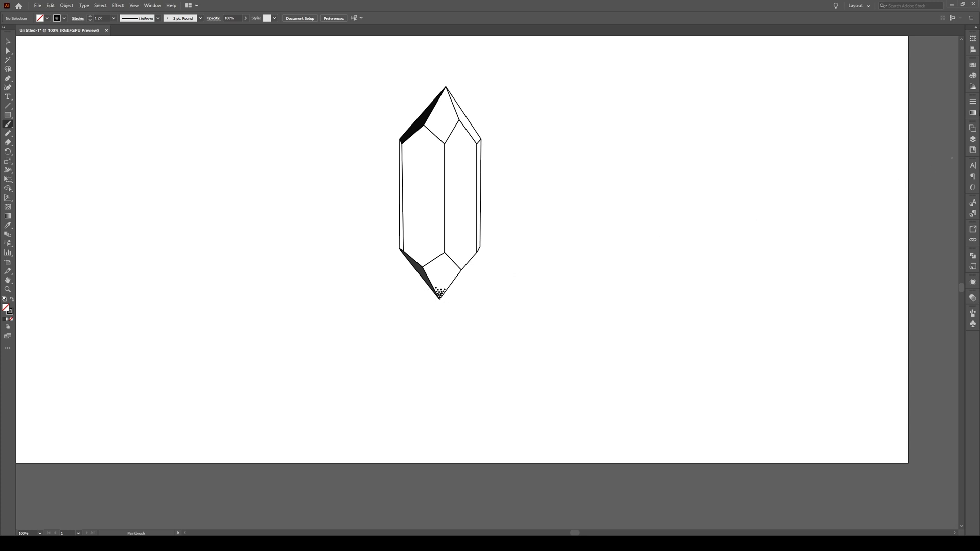
Set the 3 pt. Round brush size to 1 pt and apply it to existing strokes.
{"action": "left_click", "coordinate": [973, 313]}
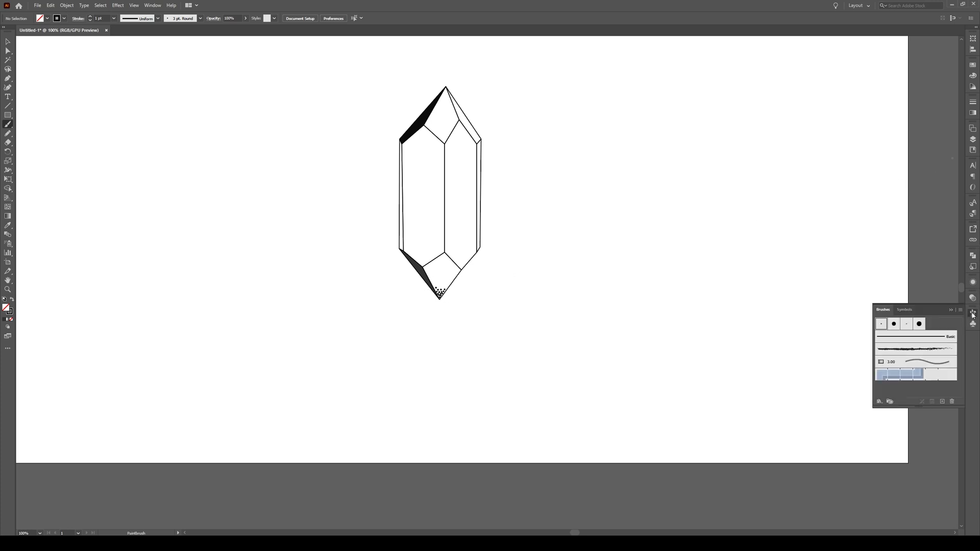
{"action": "double_click", "coordinate": [881, 325]}
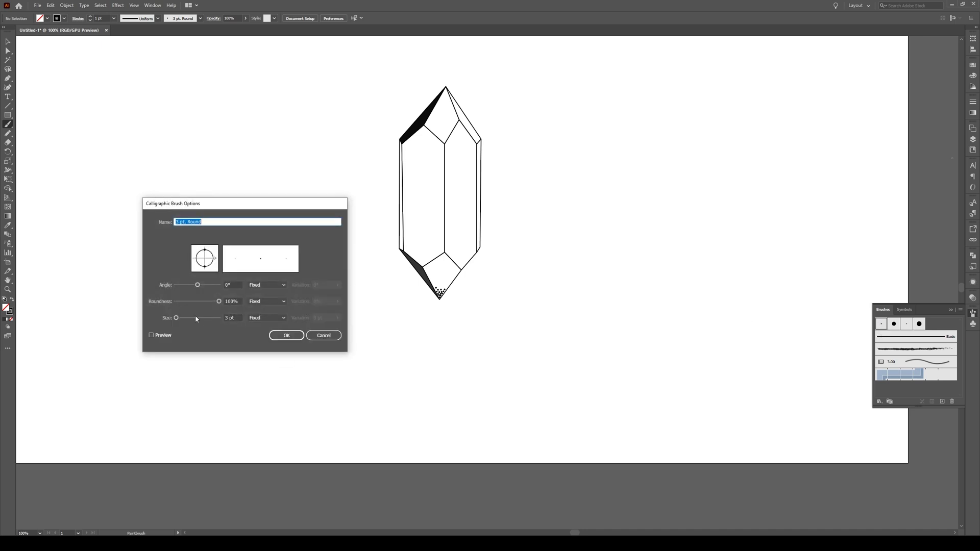
{"action": "double_click", "coordinate": [227, 318]}
{"action": "type", "text": "1"}
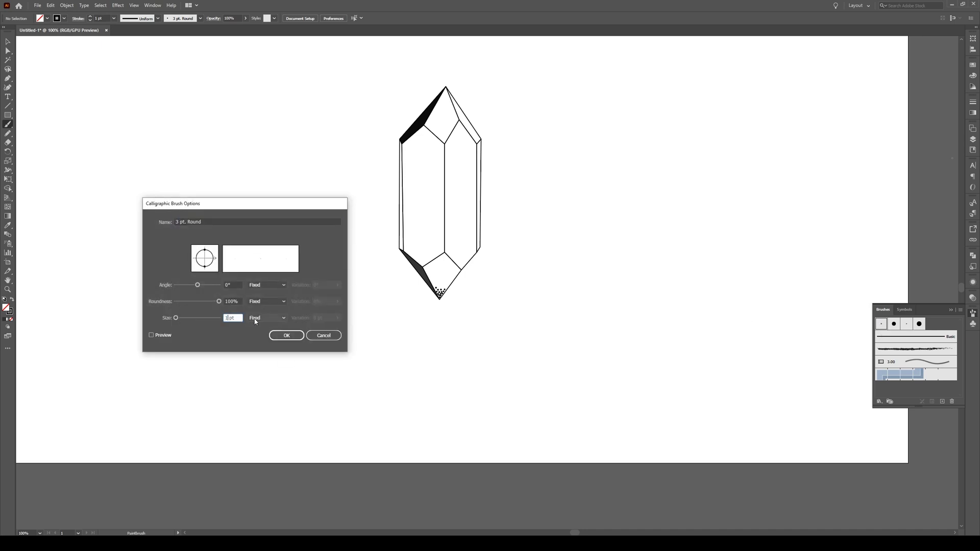
{"action": "left_click", "coordinate": [286, 336]}
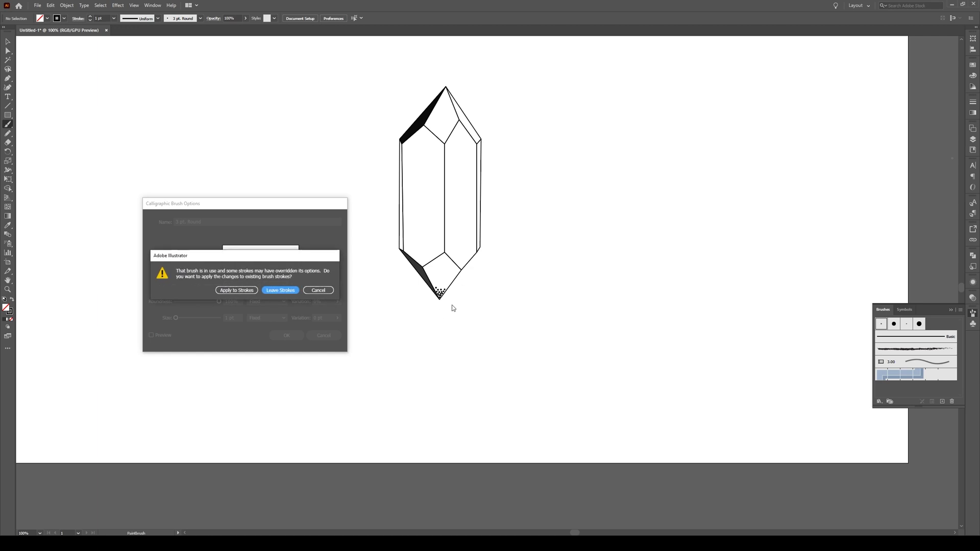
{"action": "left_click", "coordinate": [237, 291]}
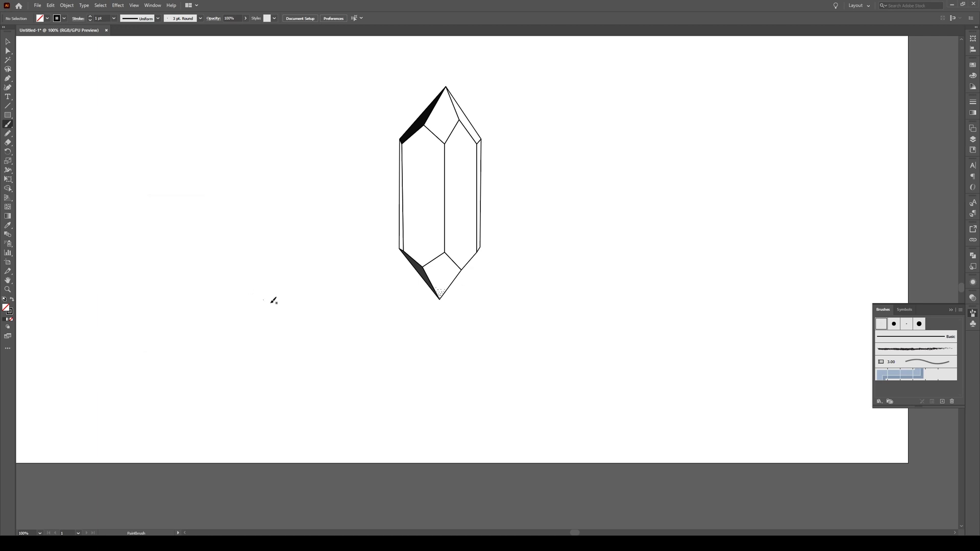
Change the 3 pt. Round brush size to 2 pt and apply it to existing strokes.
{"action": "double_click", "coordinate": [879, 330]}
{"action": "double_click", "coordinate": [234, 317]}
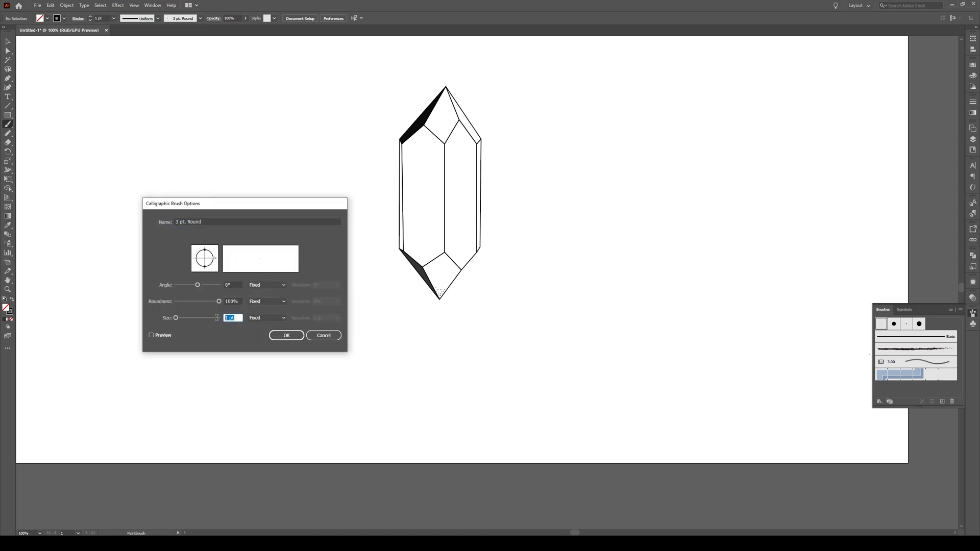
{"action": "type", "text": "2"}
{"action": "left_click", "coordinate": [288, 335]}
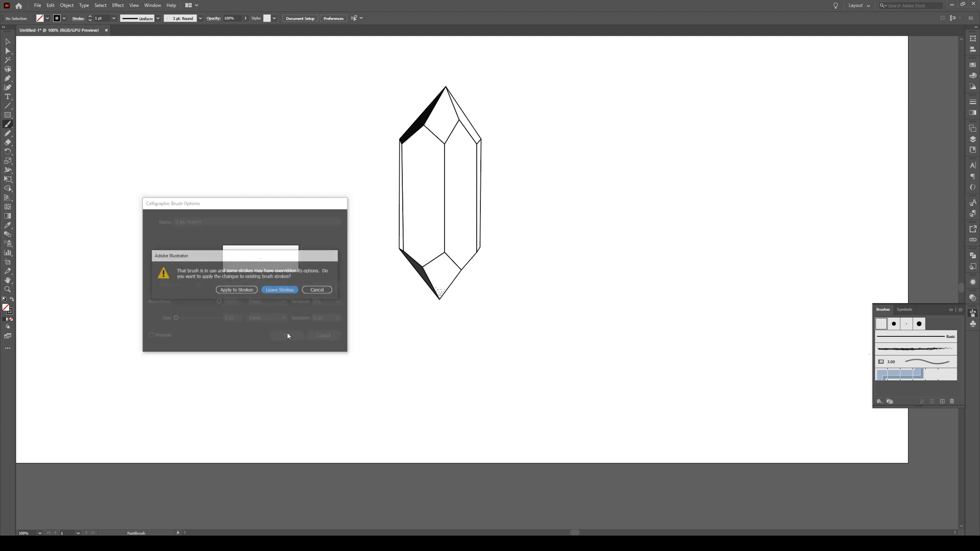
{"action": "left_click", "coordinate": [237, 290]}
{"action": "scroll", "coordinate": [442, 288], "scroll_direction": "up", "scroll_amount": 5}
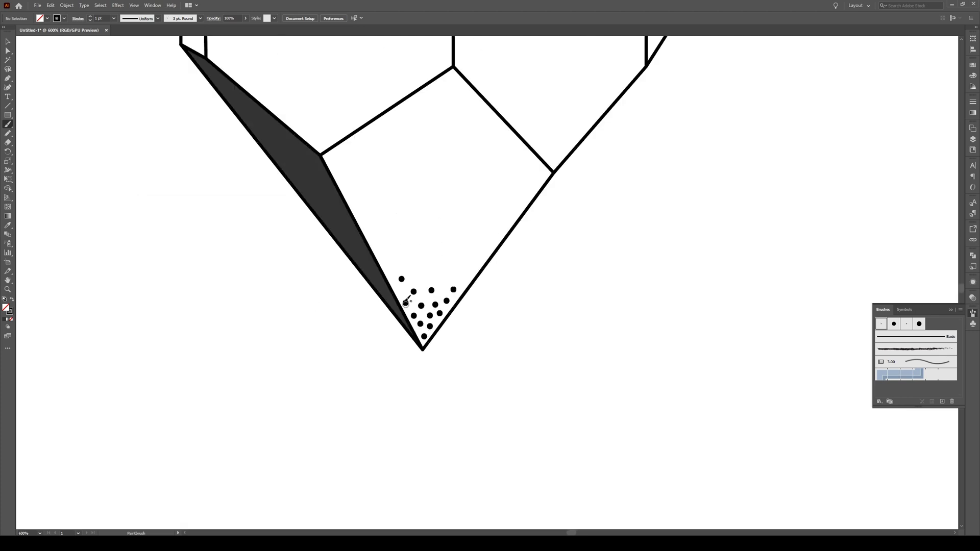
Dab nine more dots across the bottom tip face, from the tip upward.
{"action": "left_click", "coordinate": [414, 307]}
{"action": "left_click", "coordinate": [421, 316]}
{"action": "left_click", "coordinate": [406, 303]}
{"action": "left_click", "coordinate": [415, 279]}
{"action": "left_click", "coordinate": [430, 263]}
{"action": "left_click", "coordinate": [464, 270]}
{"action": "left_click", "coordinate": [443, 247]}
{"action": "left_click", "coordinate": [415, 239]}
{"action": "left_click", "coordinate": [404, 264]}
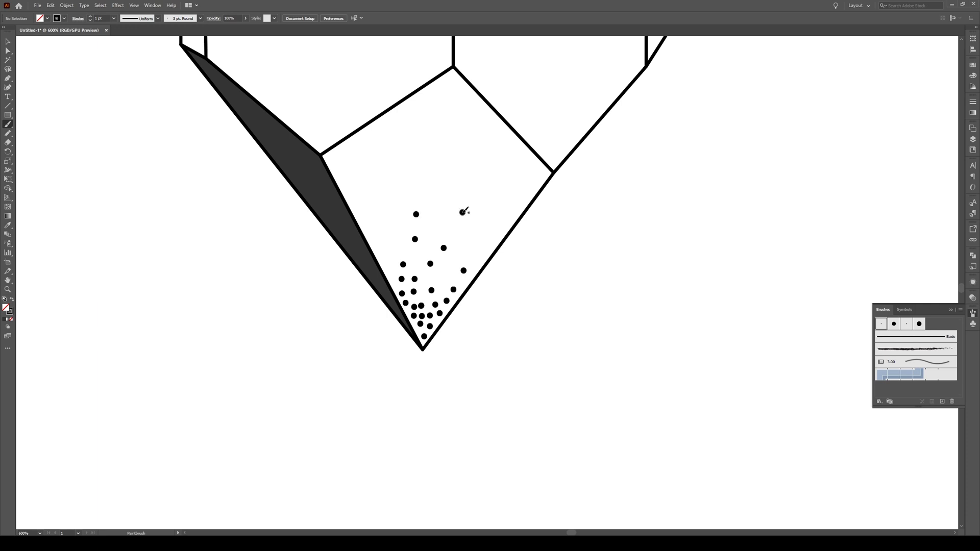
Speckle the small upper-right corner facet with seven dots.
{"action": "scroll", "coordinate": [415, 271], "scroll_direction": "down", "scroll_amount": 4}
{"action": "scroll", "coordinate": [439, 260], "scroll_direction": "down", "scroll_amount": 3}
{"action": "scroll", "coordinate": [444, 245], "scroll_direction": "up", "scroll_amount": 2}
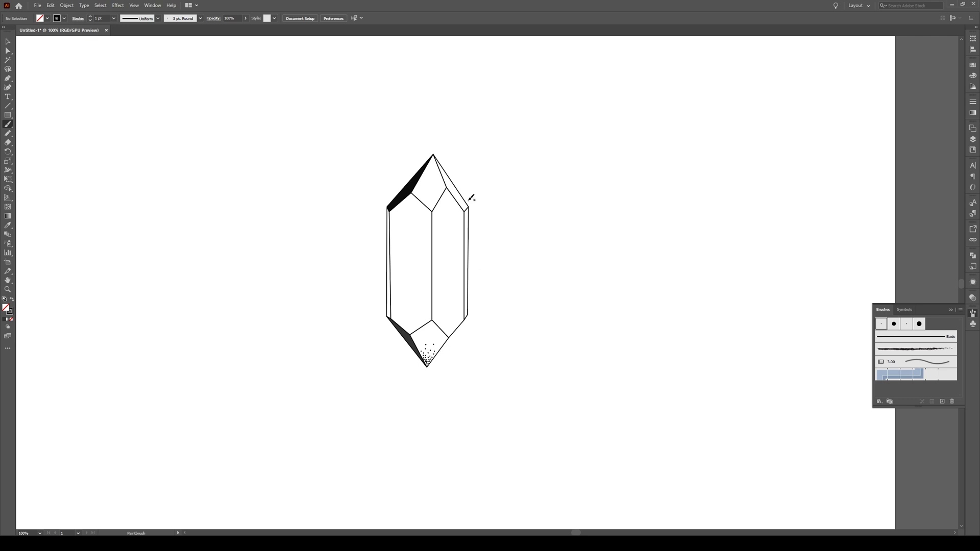
{"action": "scroll", "coordinate": [469, 204], "scroll_direction": "up", "scroll_amount": 4}
{"action": "left_click", "coordinate": [442, 225]}
{"action": "left_click", "coordinate": [448, 223]}
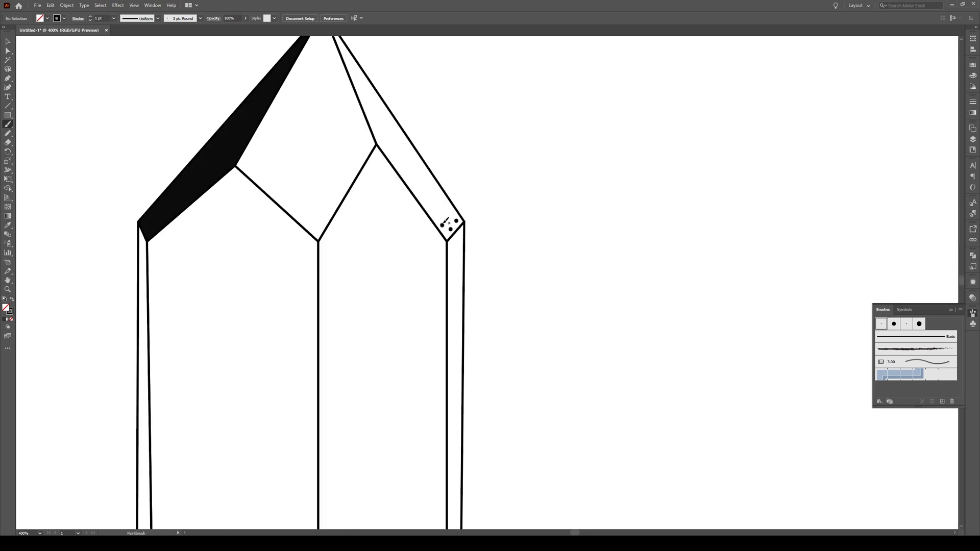
{"action": "left_click", "coordinate": [450, 229]}
{"action": "left_click", "coordinate": [449, 218]}
{"action": "left_click", "coordinate": [447, 208]}
{"action": "left_click", "coordinate": [441, 203]}
{"action": "left_click", "coordinate": [445, 200]}
{"action": "scroll", "coordinate": [440, 276], "scroll_direction": "down", "scroll_amount": 4}
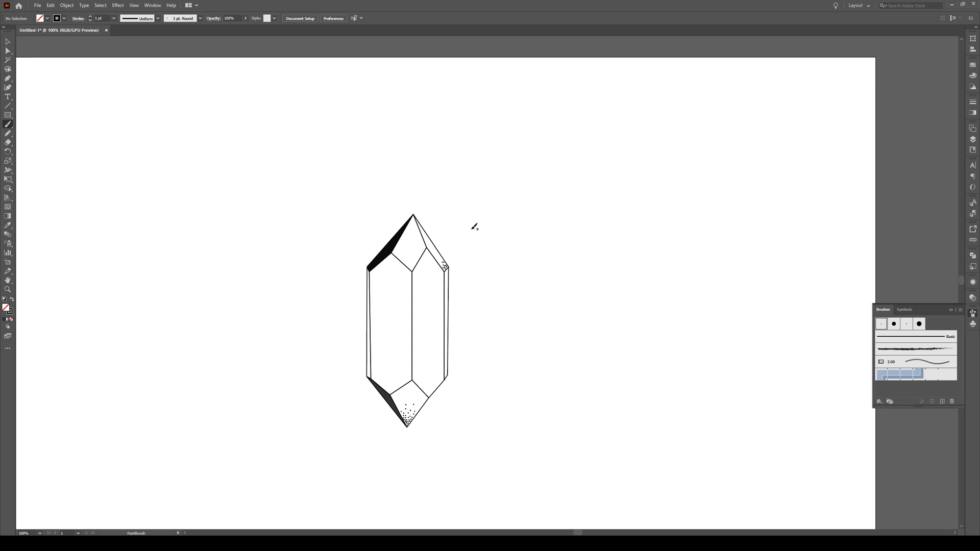
Draw a short diagonal line across the left edge face and place a copy just above it.
{"action": "key", "text": "v"}
{"action": "scroll", "coordinate": [362, 373], "scroll_direction": "up", "scroll_amount": 1}
{"action": "scroll", "coordinate": [362, 373], "scroll_direction": "up", "scroll_amount": 5}
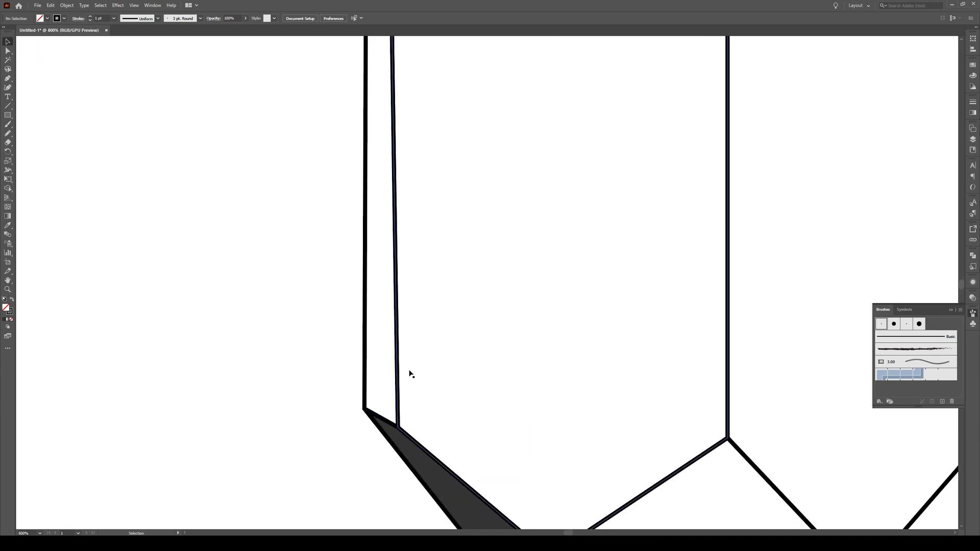
{"action": "key", "text": "backslash"}
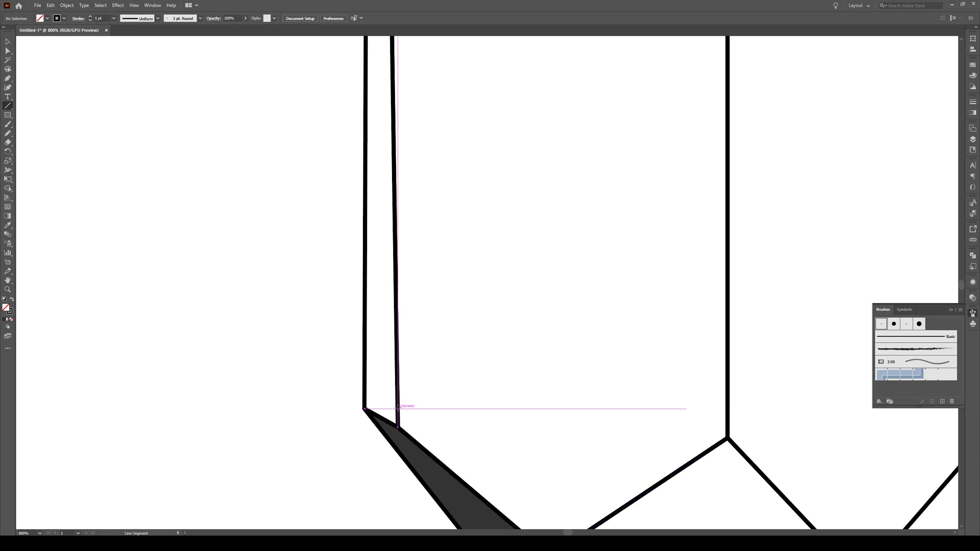
{"action": "left_click_drag", "start_coordinate": [397, 407], "coordinate": [364, 389]}
{"action": "key", "text": "v"}
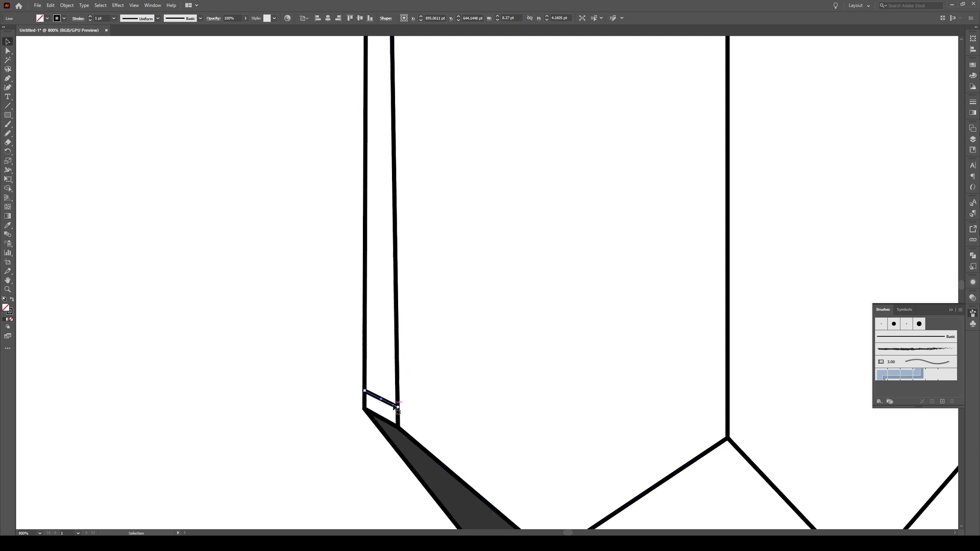
{"action": "left_click_drag", "start_coordinate": [386, 401], "coordinate": [387, 390]}
Repeat the copy with Ctrl+D to stack hatch lines up to the face's top.
{"action": "scroll", "coordinate": [404, 382], "scroll_direction": "down", "scroll_amount": 2, "text": "alt"}
{"action": "key", "text": "ctrl+d"}
{"action": "key", "text": "ctrl+d"}
{"action": "key", "text": "ctrl+d"}
{"action": "key", "text": "ctrl+d"}
{"action": "key", "text": "ctrl+d"}
{"action": "key", "text": "ctrl+d"}
{"action": "key", "text": "ctrl+d"}
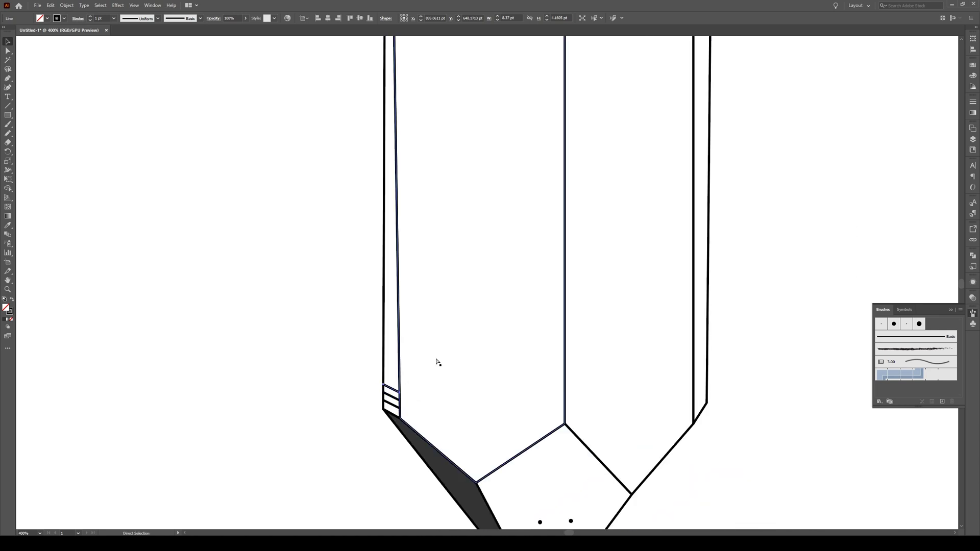
{"action": "key", "text": "ctrl+d"}
{"action": "key", "text": "ctrl+d"}
{"action": "key", "text": "ctrl+d"}
{"action": "key", "text": "ctrl+d"}
{"action": "key", "text": "ctrl+d"}
{"action": "key", "text": "ctrl+d"}
{"action": "key", "text": "ctrl+d"}
{"action": "key", "text": "ctrl+d"}
{"action": "key", "text": "ctrl+d"}
{"action": "key", "text": "ctrl+d"}
{"action": "key", "text": "ctrl+d"}
{"action": "key", "text": "ctrl+d"}
{"action": "key", "text": "ctrl+d"}
{"action": "key", "text": "ctrl+d"}
{"action": "key", "text": "ctrl+d"}
{"action": "key", "text": "ctrl+d"}
{"action": "key", "text": "ctrl+d"}
{"action": "key", "text": "ctrl+d"}
{"action": "key", "text": "ctrl+d"}
{"action": "key", "text": "ctrl+d"}
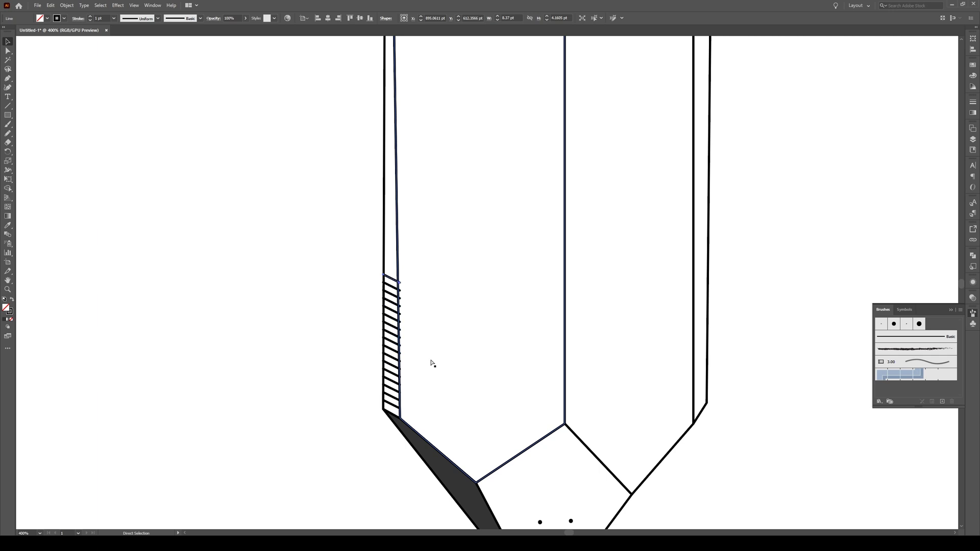
{"action": "scroll", "coordinate": [431, 363], "scroll_direction": "up", "scroll_amount": 2}
{"action": "scroll", "coordinate": [432, 362], "scroll_direction": "up", "scroll_amount": 2}
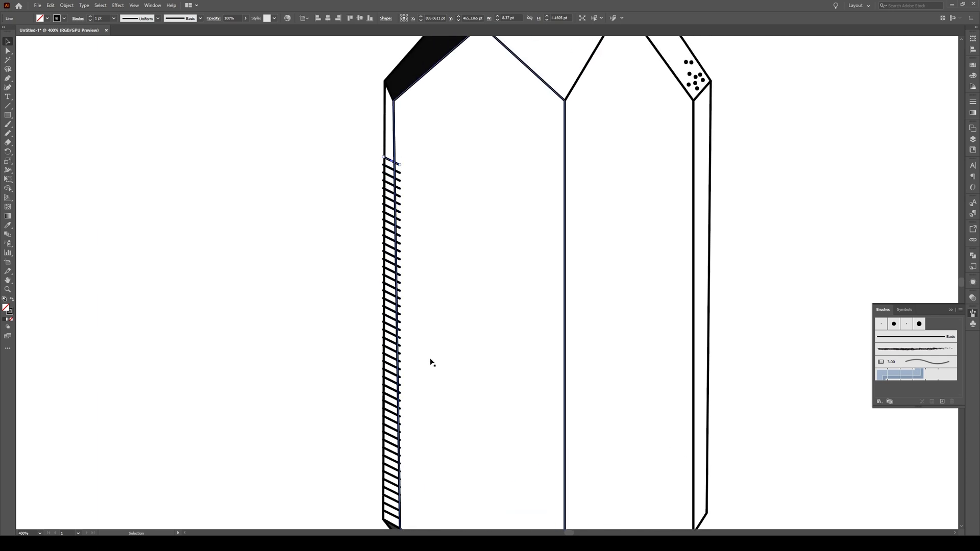
{"action": "key", "text": "ctrl+d"}
{"action": "key", "text": "ctrl+d"}
{"action": "key", "text": "ctrl+d"}
{"action": "key", "text": "ctrl+d"}
{"action": "key", "text": "ctrl+d"}
{"action": "key", "text": "ctrl+d"}
{"action": "key", "text": "ctrl+d"}
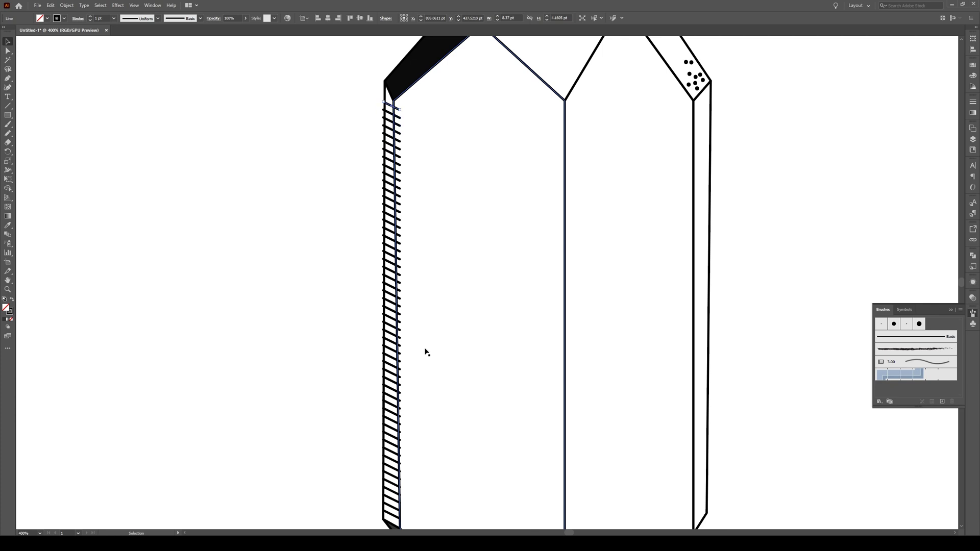
{"action": "key", "text": "ctrl+minus"}
{"action": "key", "text": "ctrl+minus"}
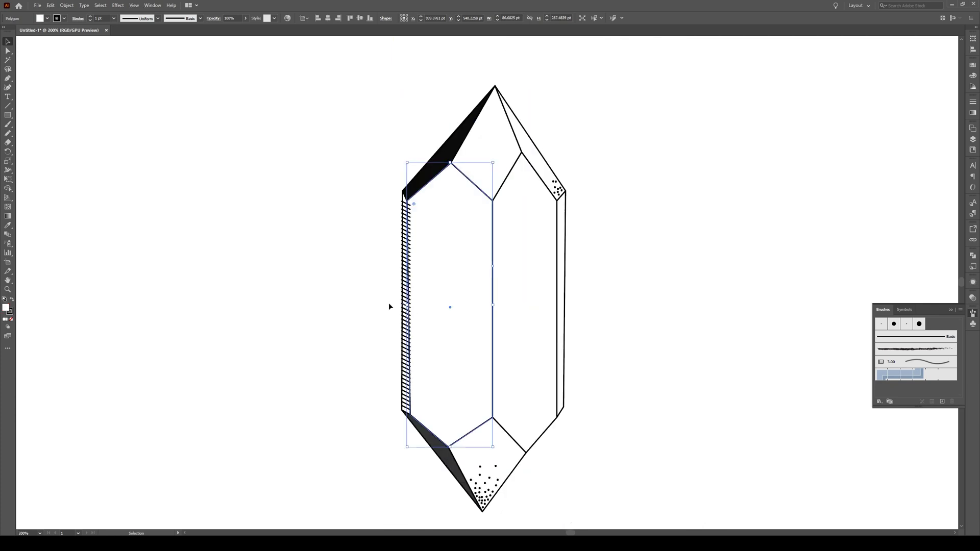
Bring the central crystal face to the front, above the hatch lines.
{"action": "left_click", "coordinate": [342, 287]}
{"action": "scroll", "coordinate": [396, 301], "scroll_direction": "up", "scroll_amount": 2}
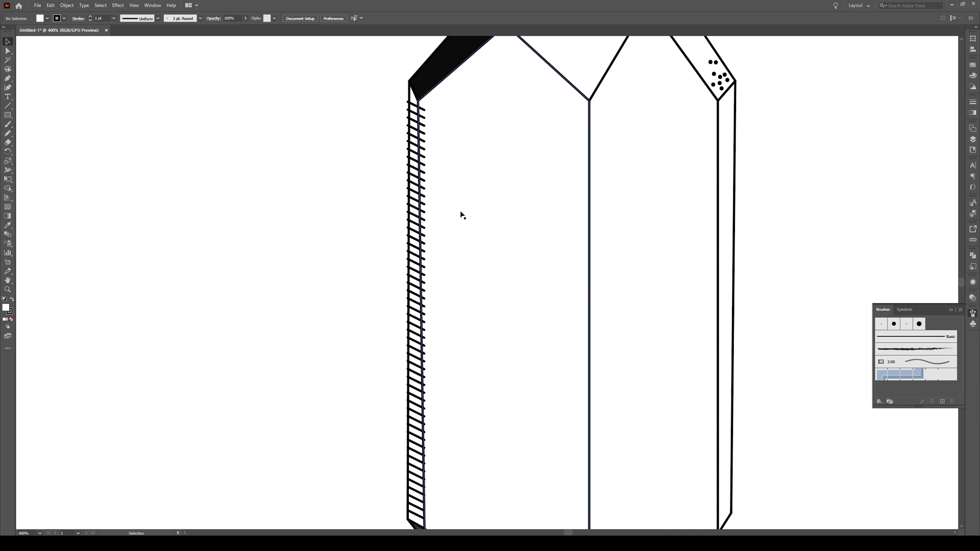
{"action": "scroll", "coordinate": [390, 117], "scroll_direction": "down", "scroll_amount": 2}
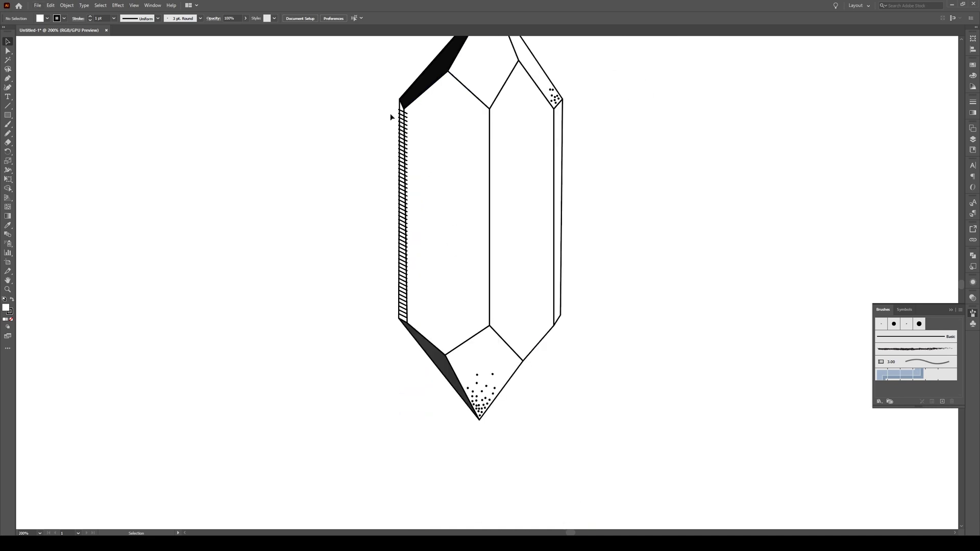
{"action": "left_click", "coordinate": [453, 170]}
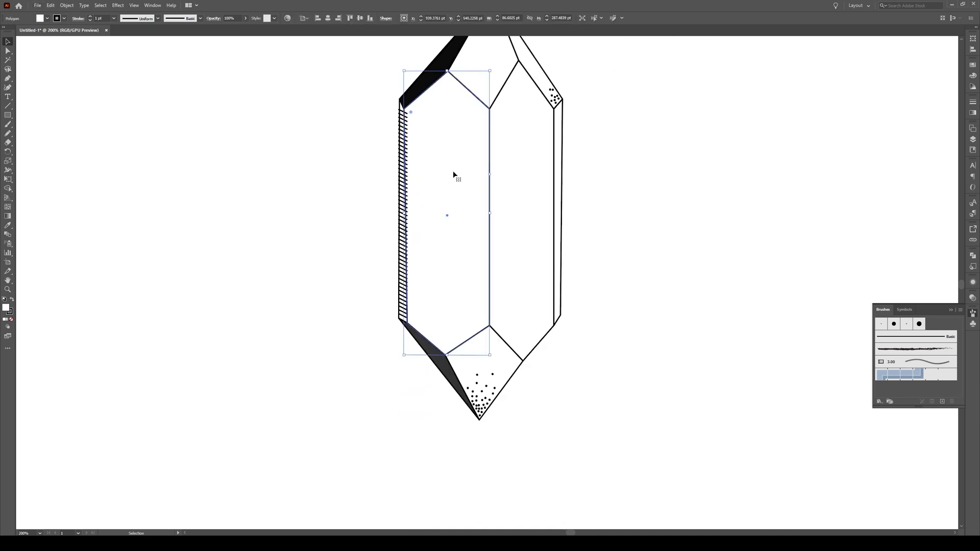
{"action": "right_click", "coordinate": [472, 209]}
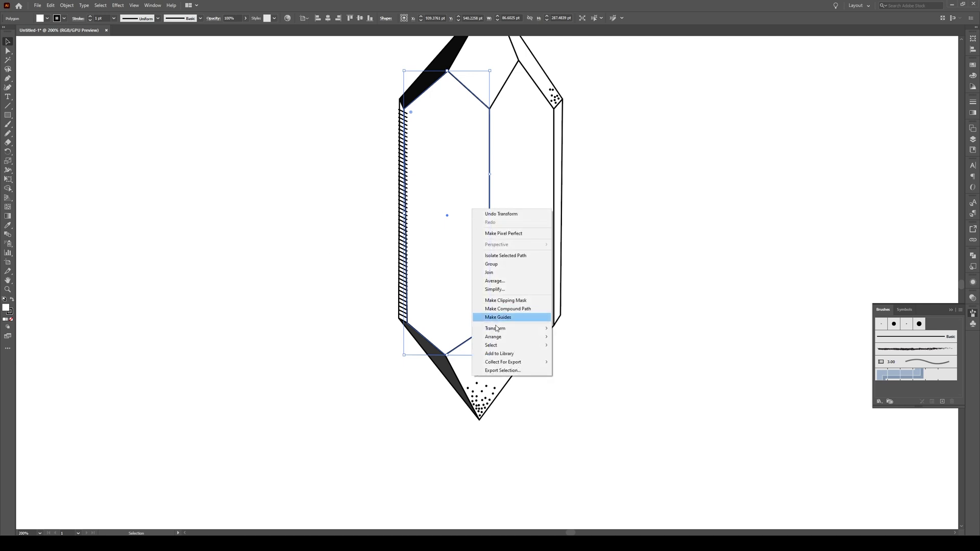
{"action": "left_click", "coordinate": [597, 338]}
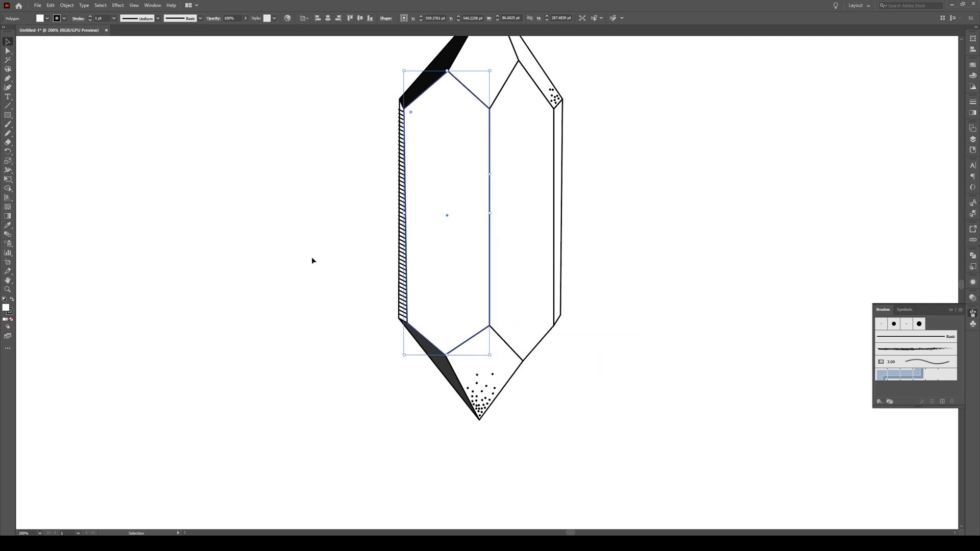
{"action": "left_click", "coordinate": [313, 260]}
{"action": "scroll", "coordinate": [405, 96], "scroll_direction": "up", "scroll_amount": 5}
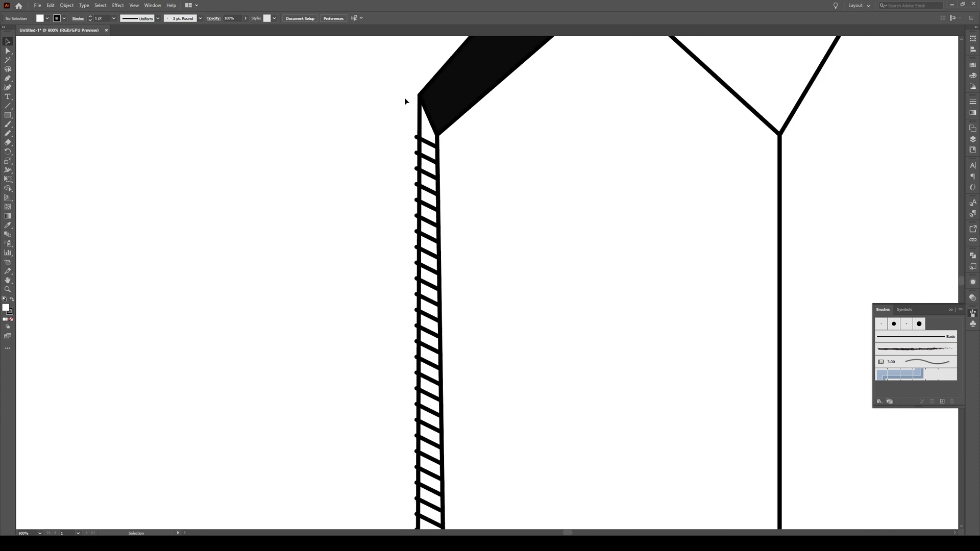
Nudge the face's top-left corner anchor about 1.19 pt left with Direct Selection.
{"action": "key", "text": "a"}
{"action": "left_click_drag", "start_coordinate": [420, 96], "coordinate": [415, 96]}
{"action": "scroll", "coordinate": [366, 199], "scroll_direction": "down", "scroll_amount": 4}
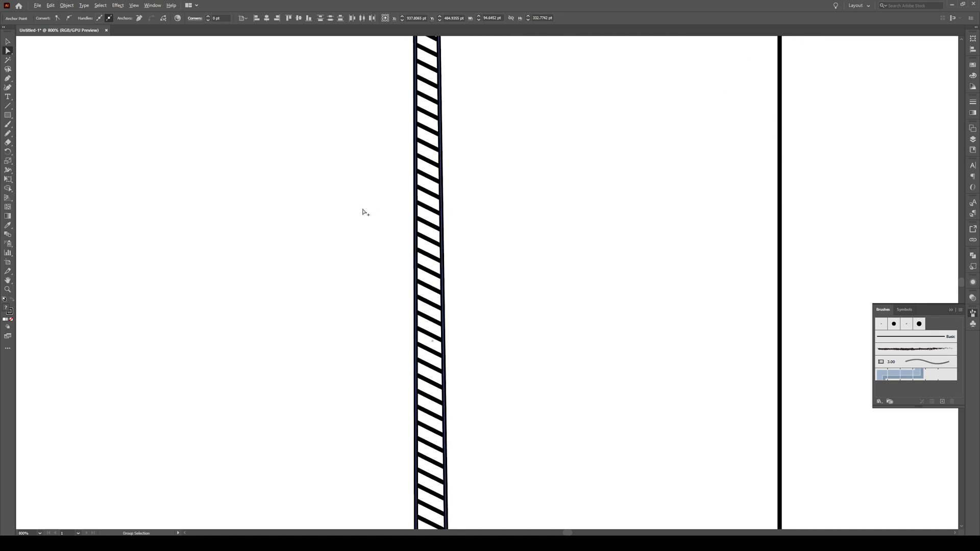
{"action": "key", "text": "v"}
{"action": "left_click", "coordinate": [341, 224]}
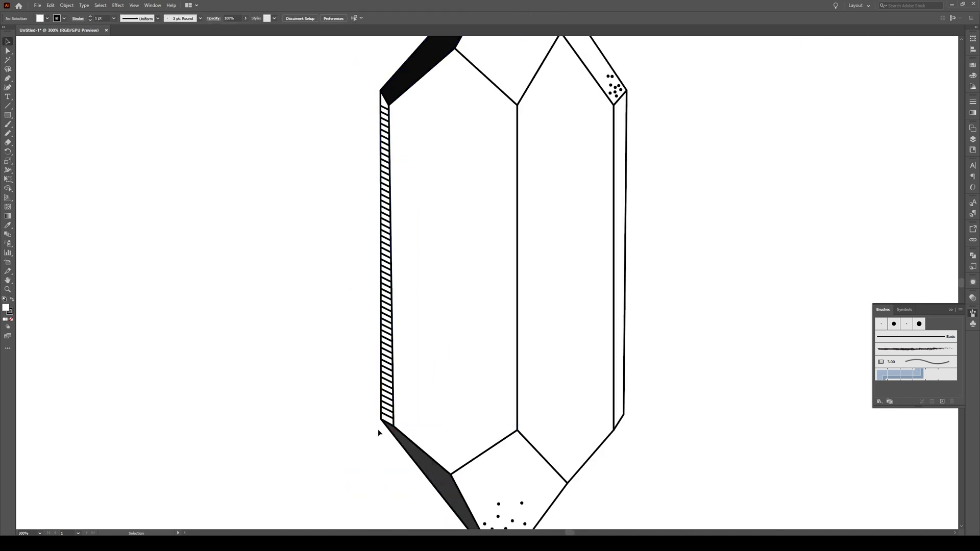
{"action": "scroll", "coordinate": [344, 413], "scroll_direction": "down", "scroll_amount": 2}
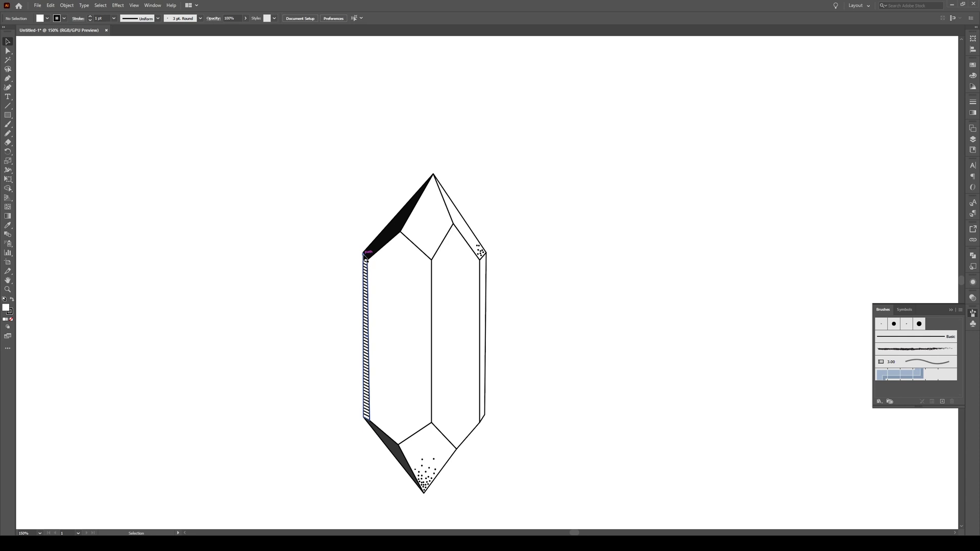
{"action": "scroll", "coordinate": [320, 275], "scroll_direction": "down", "scroll_amount": 1}
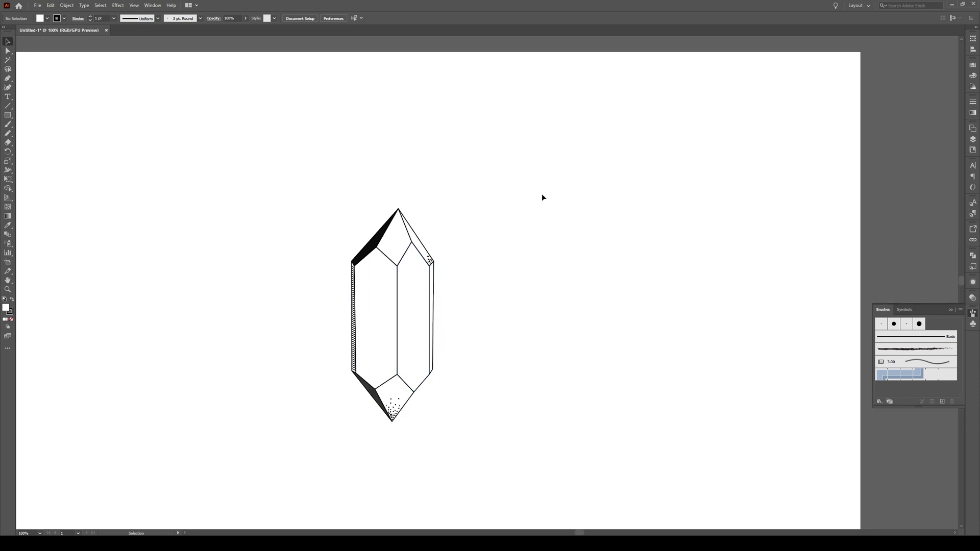
Collapse the Brushes panel and zoom around to review the shaded, hatched and stippled crystal.
{"action": "left_click", "coordinate": [950, 311]}
{"action": "scroll", "coordinate": [501, 323], "scroll_direction": "down", "scroll_amount": 1}
{"action": "scroll", "coordinate": [522, 317], "scroll_direction": "up", "scroll_amount": 1}
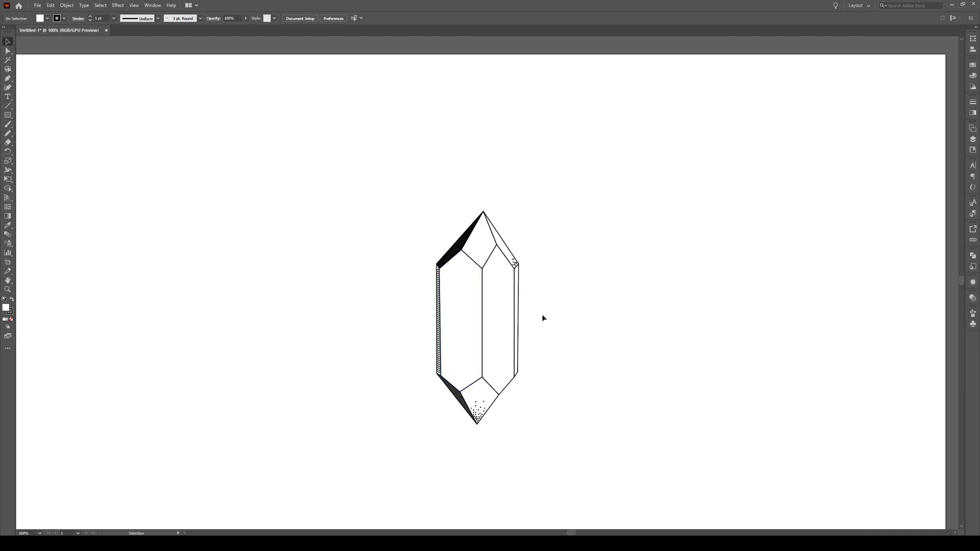
{"action": "scroll", "coordinate": [495, 418], "scroll_direction": "up", "scroll_amount": 1}
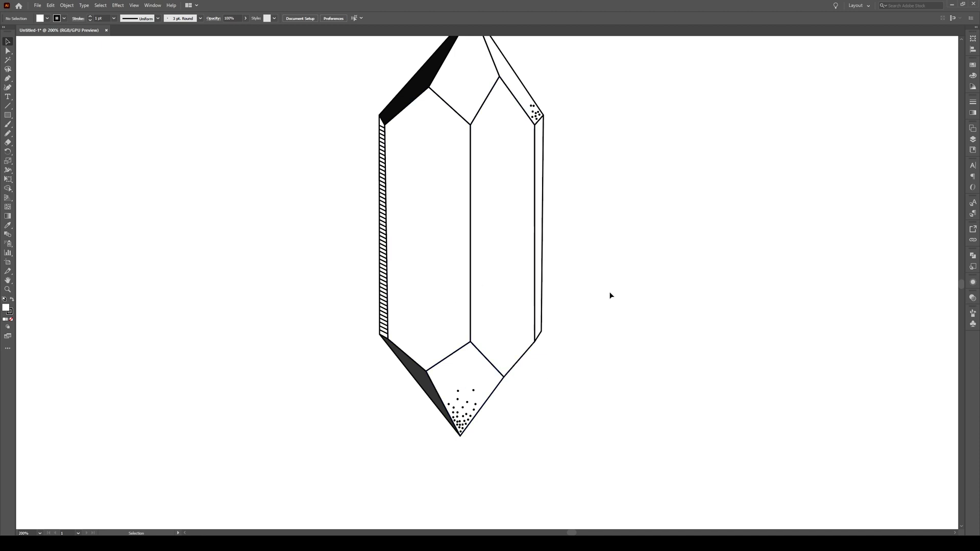
{"action": "scroll", "coordinate": [533, 407], "scroll_direction": "up", "scroll_amount": 1}
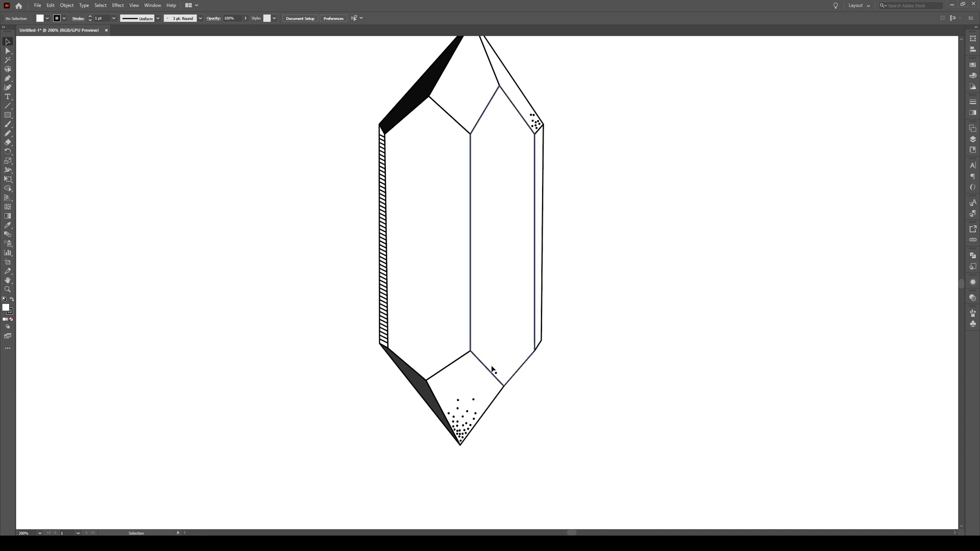
{"action": "scroll", "coordinate": [502, 368], "scroll_direction": "down", "scroll_amount": 2}
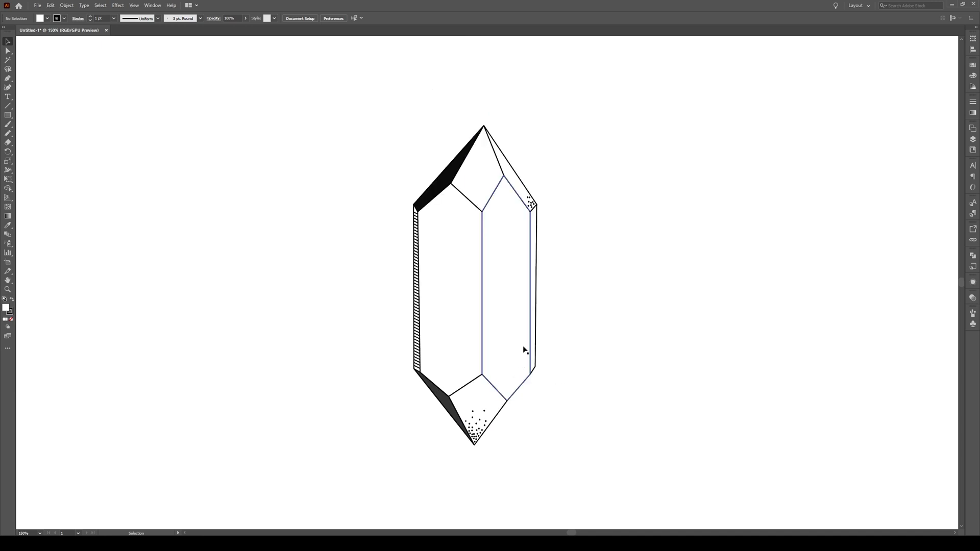